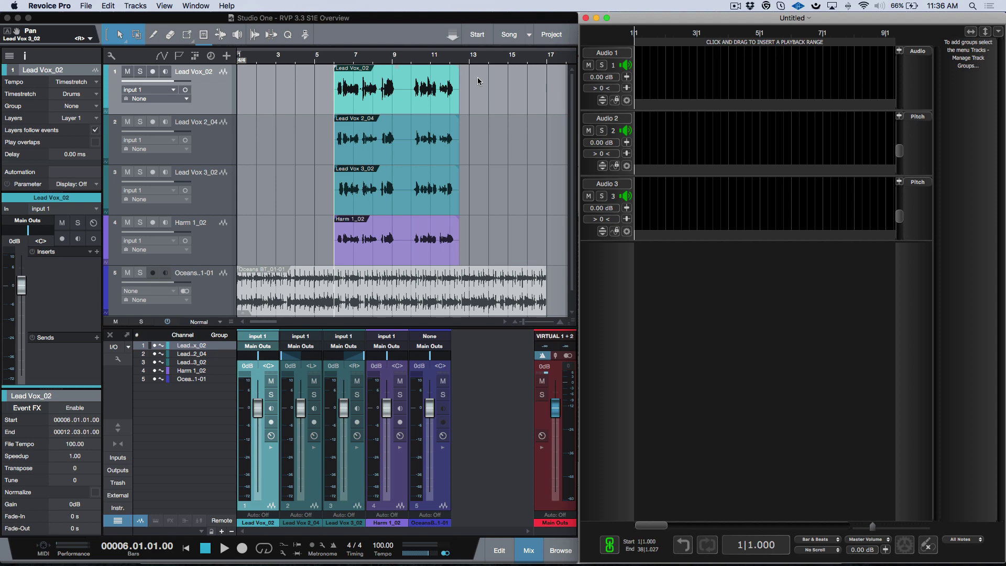
In Studio One, select the Lead Vox 2_04 and Lead Vox_02 events.
{"action": "left_click", "coordinate": [488, 105]}
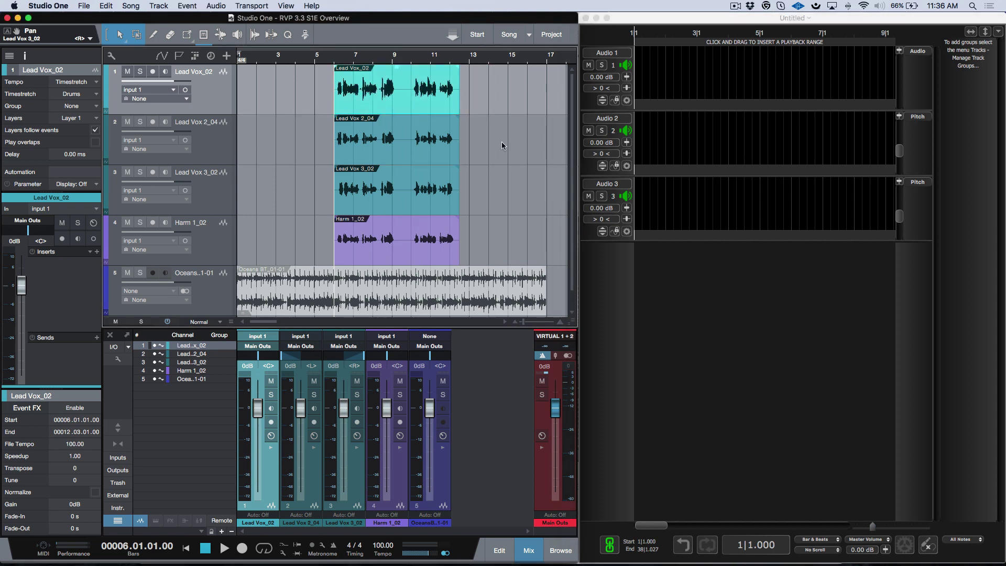
{"action": "left_click", "coordinate": [364, 155]}
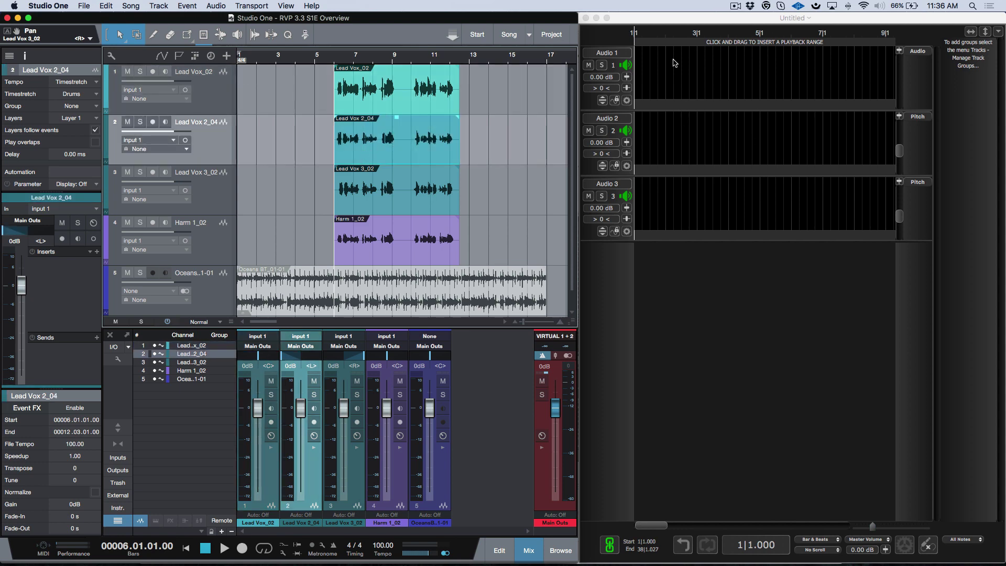
{"action": "left_click", "coordinate": [408, 100]}
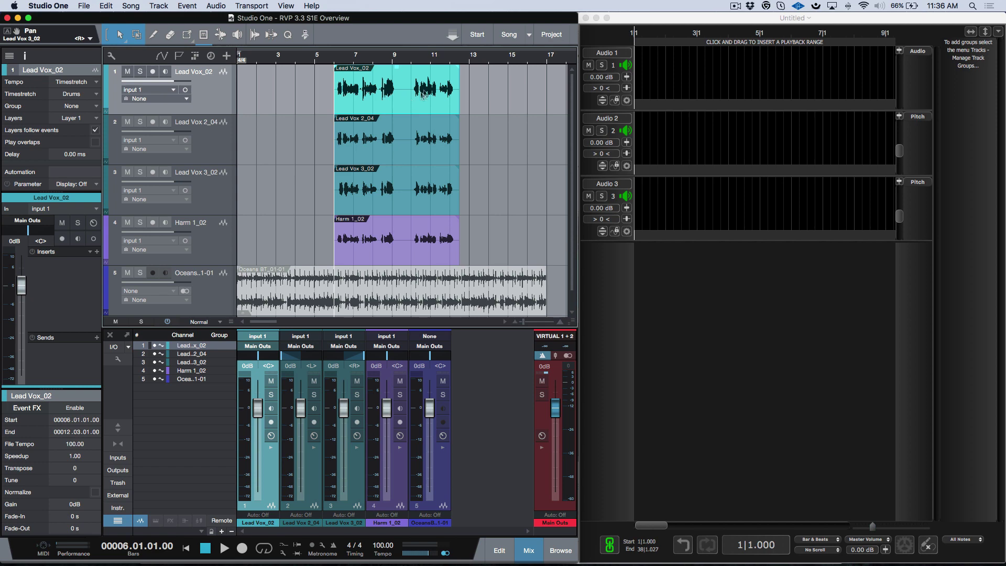
Maximise Revoice Pro and look over its Edit menu's copy and paste commands without choosing one.
{"action": "left_click", "coordinate": [634, 18]}
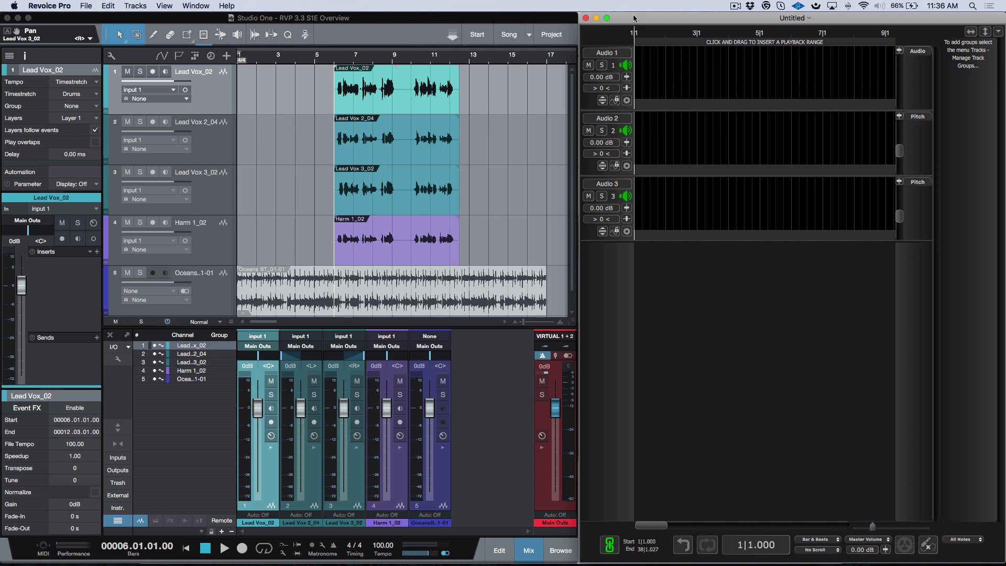
{"action": "double_click", "coordinate": [635, 19]}
{"action": "left_click", "coordinate": [107, 6]}
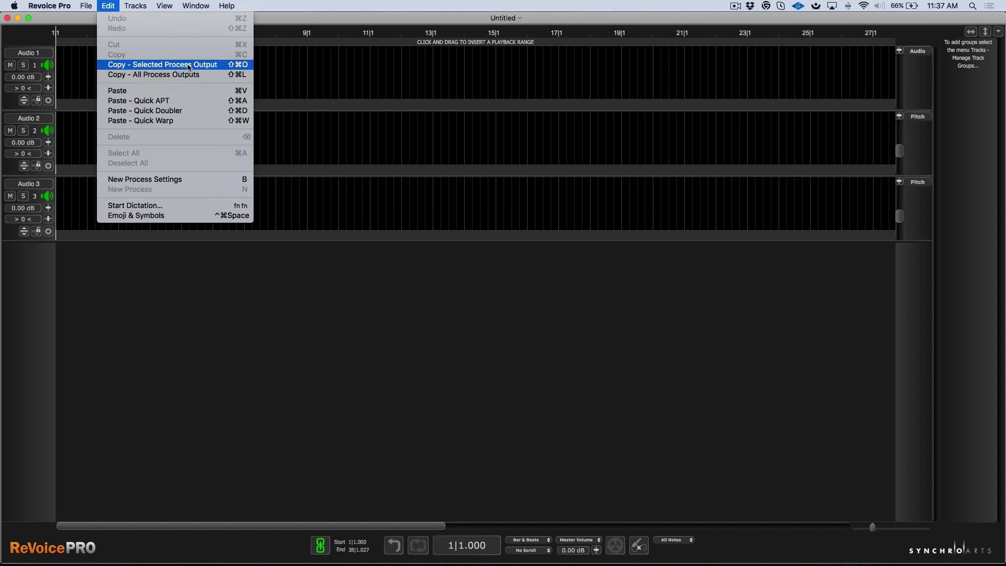
{"action": "left_click", "coordinate": [89, 23]}
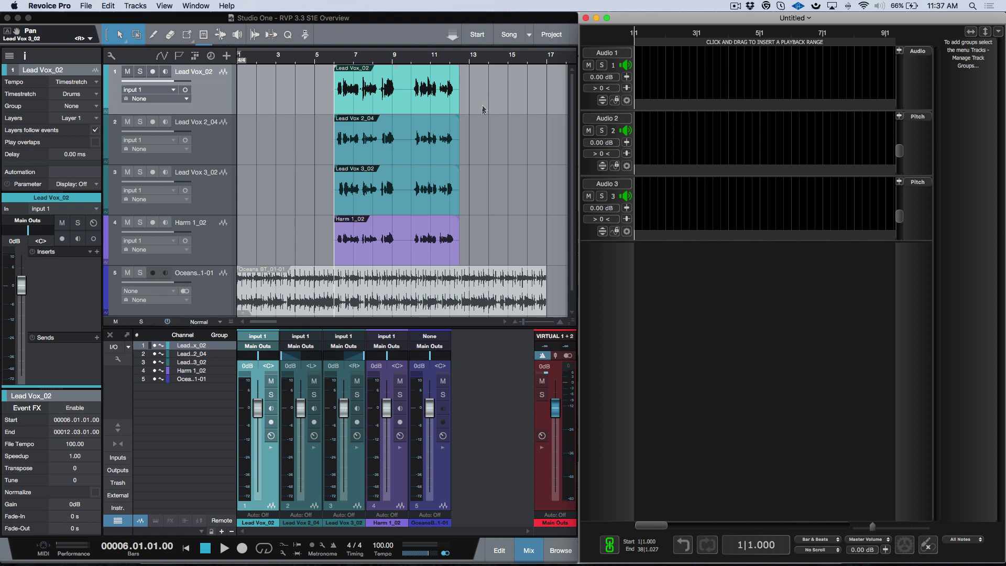
Solo the Lead Vox_02, 2_04 and 3_02 tracks and play them back from bar 6.
{"action": "left_click_drag", "start_coordinate": [486, 101], "coordinate": [339, 174]}
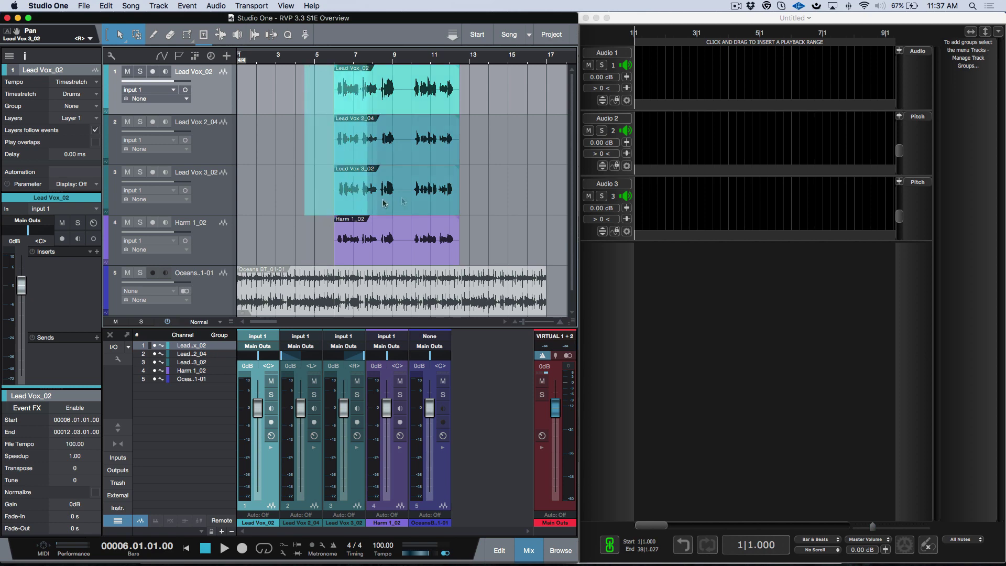
{"action": "left_click", "coordinate": [216, 202], "text": "shift"}
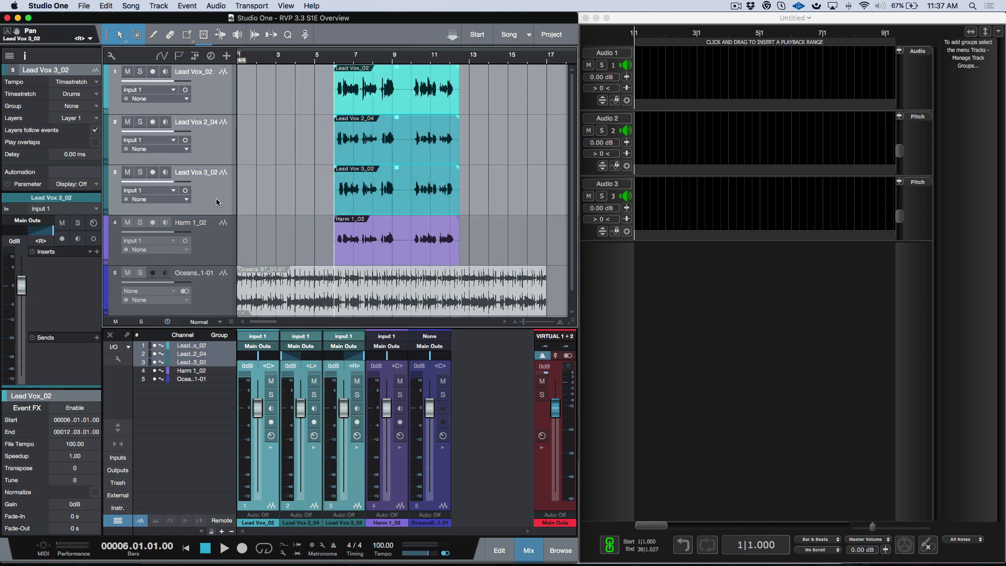
{"action": "key", "text": "s"}
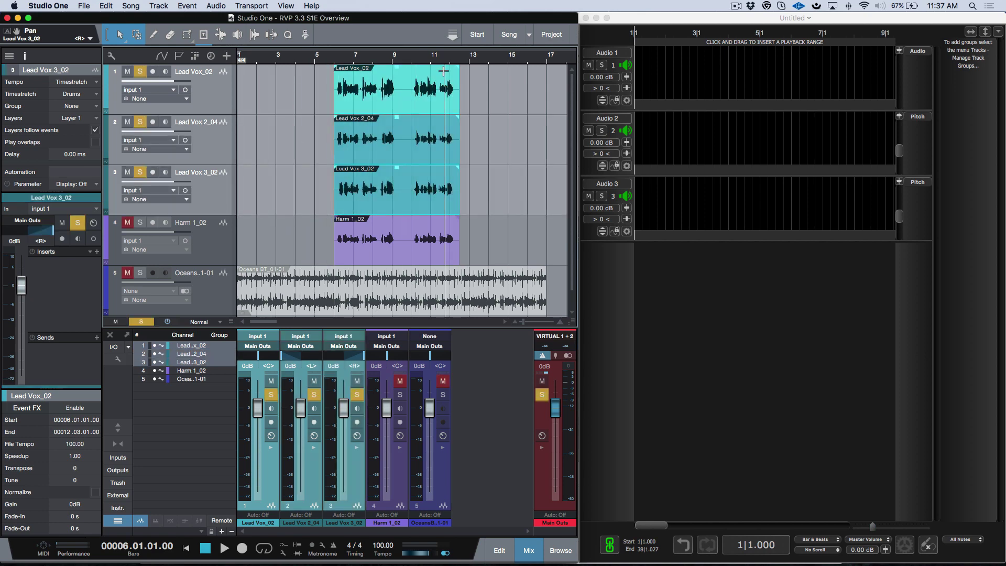
{"action": "key", "text": "space"}
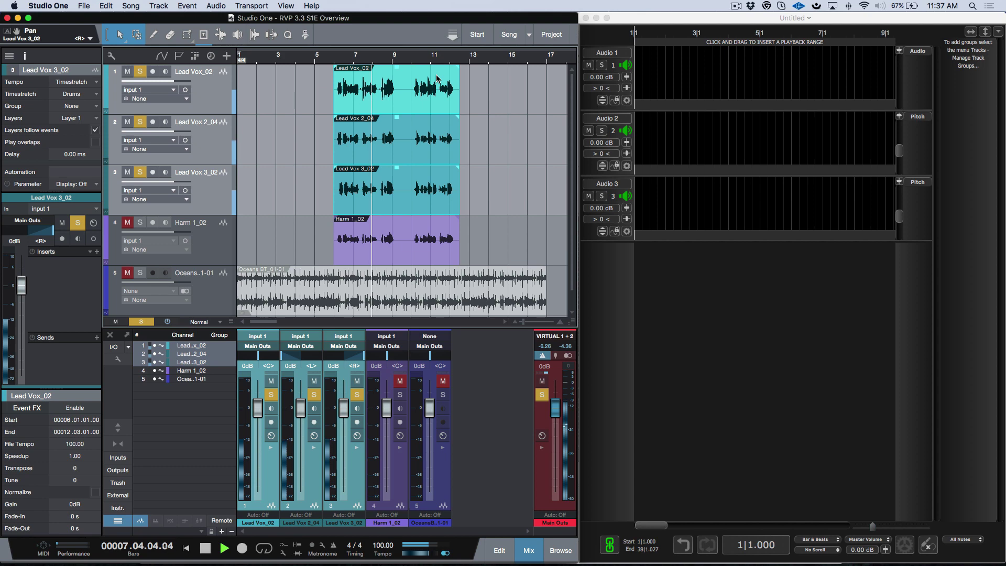
{"action": "key", "text": "space"}
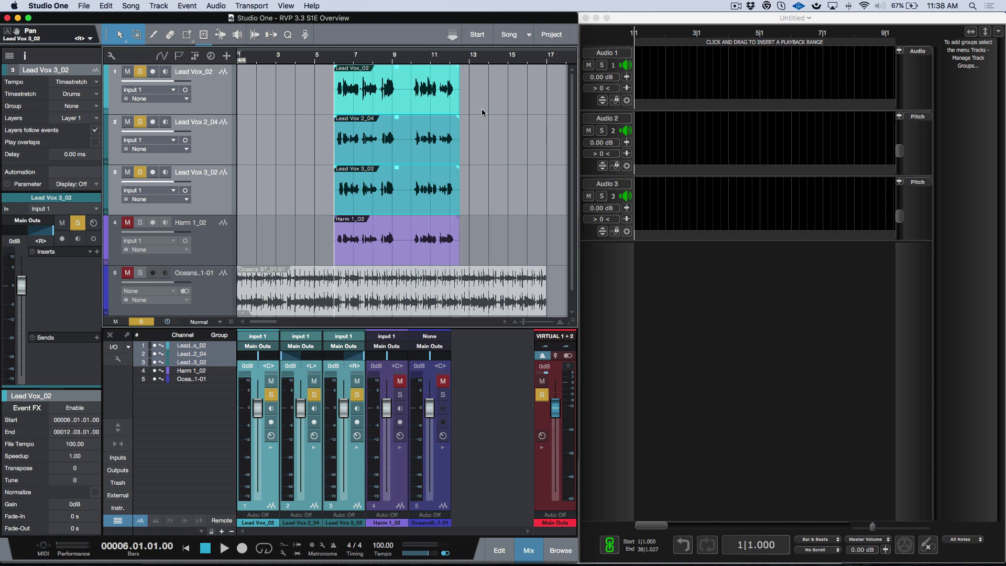
{"action": "left_click", "coordinate": [674, 19]}
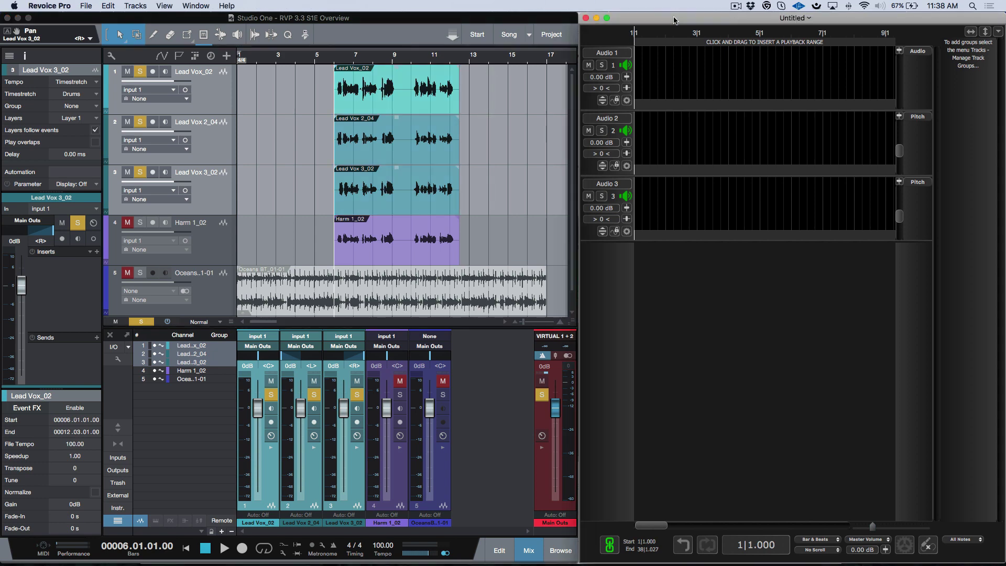
Paste the three lead vocals via Edit > Paste - Quick APT, then maximise Revoice Pro and zoom in.
{"action": "left_click", "coordinate": [108, 6]}
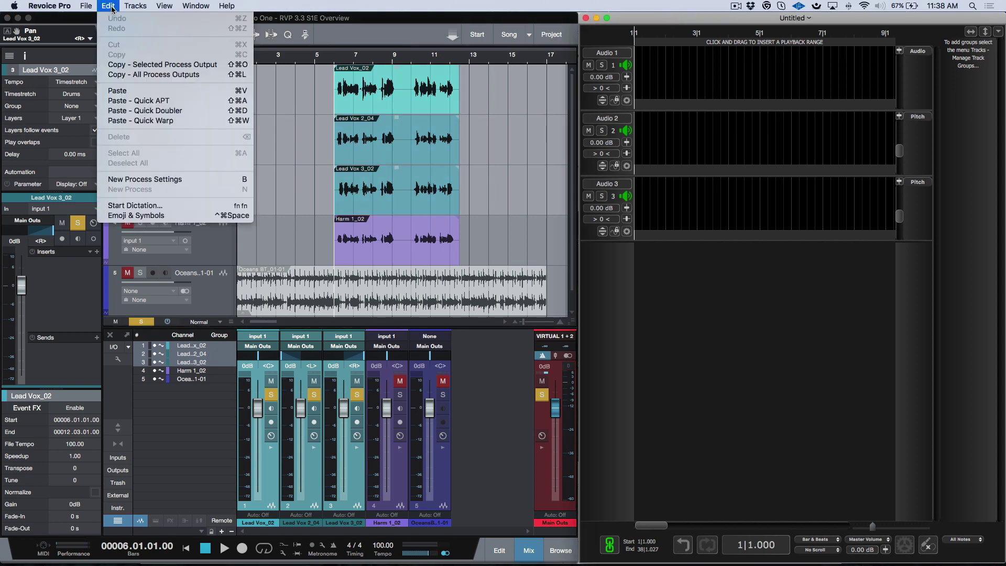
{"action": "left_click", "coordinate": [167, 100]}
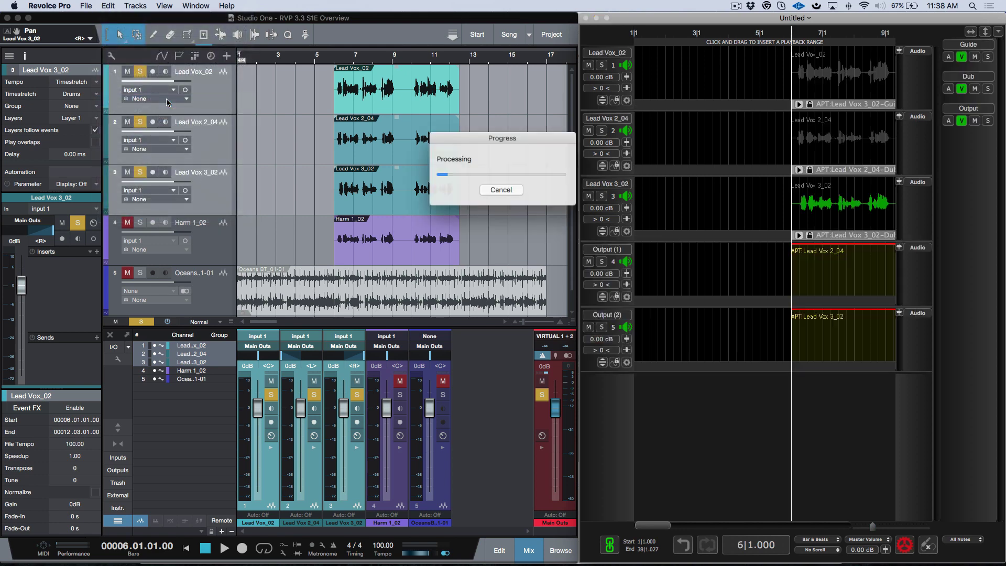
{"action": "double_click", "coordinate": [736, 21]}
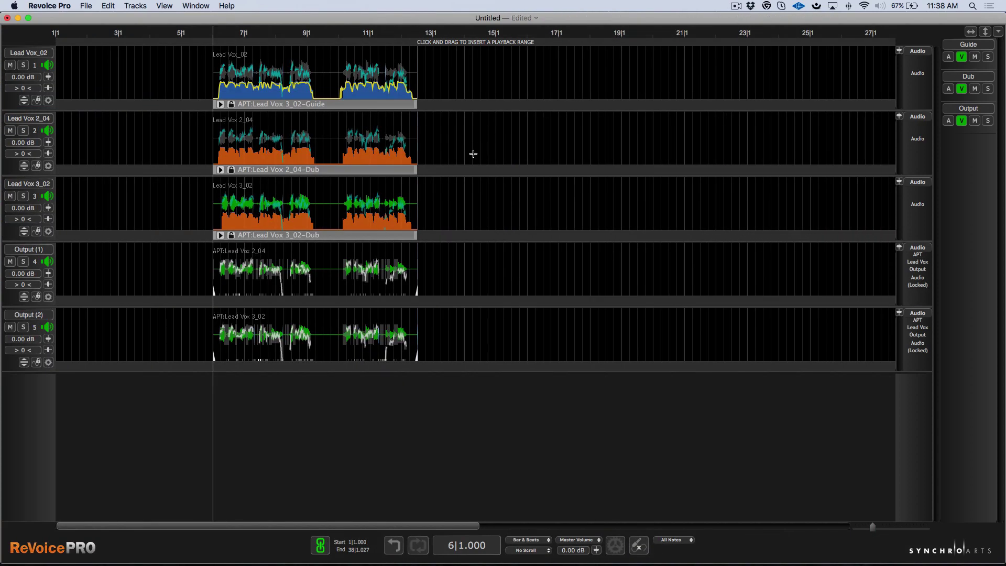
{"action": "scroll", "coordinate": [473, 153], "scroll_direction": "up", "scroll_amount": 5}
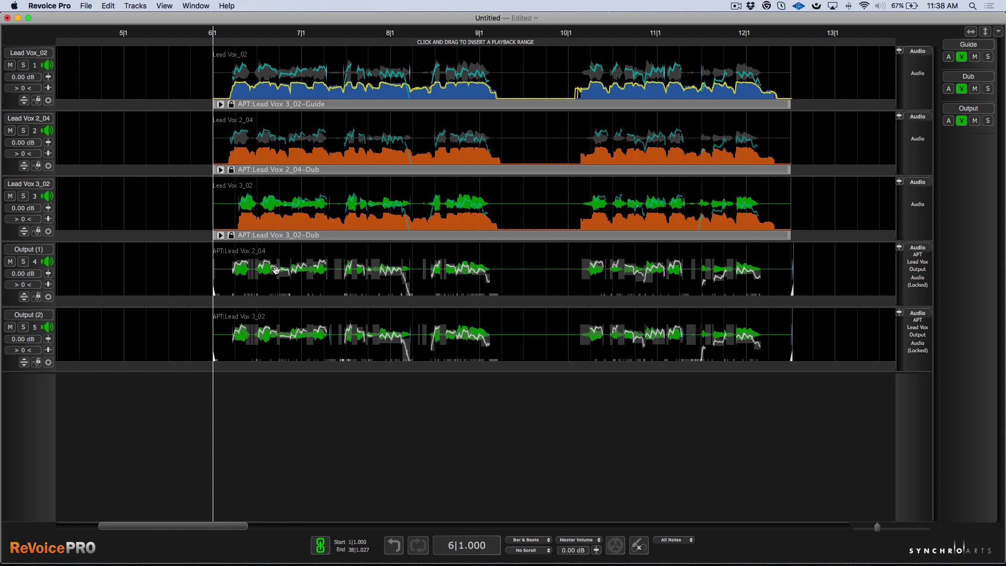
Solo the Guide and Output groups together.
{"action": "left_click", "coordinate": [991, 58]}
{"action": "left_click", "coordinate": [990, 58]}
{"action": "left_click", "coordinate": [989, 90]}
{"action": "left_click", "coordinate": [987, 121]}
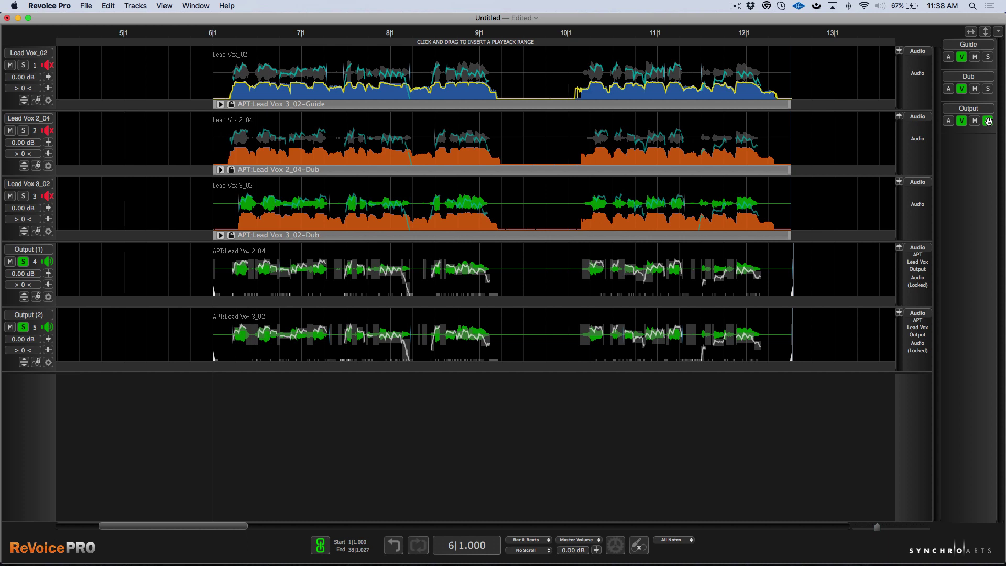
{"action": "left_click", "coordinate": [988, 56]}
Pan Output (1) hard left to -100 and Output (2) hard right to 100.
{"action": "left_click", "coordinate": [48, 284]}
{"action": "left_click_drag", "start_coordinate": [49, 297], "coordinate": [17, 296]}
{"action": "left_click", "coordinate": [48, 350]}
{"action": "left_click_drag", "start_coordinate": [48, 362], "coordinate": [189, 383]}
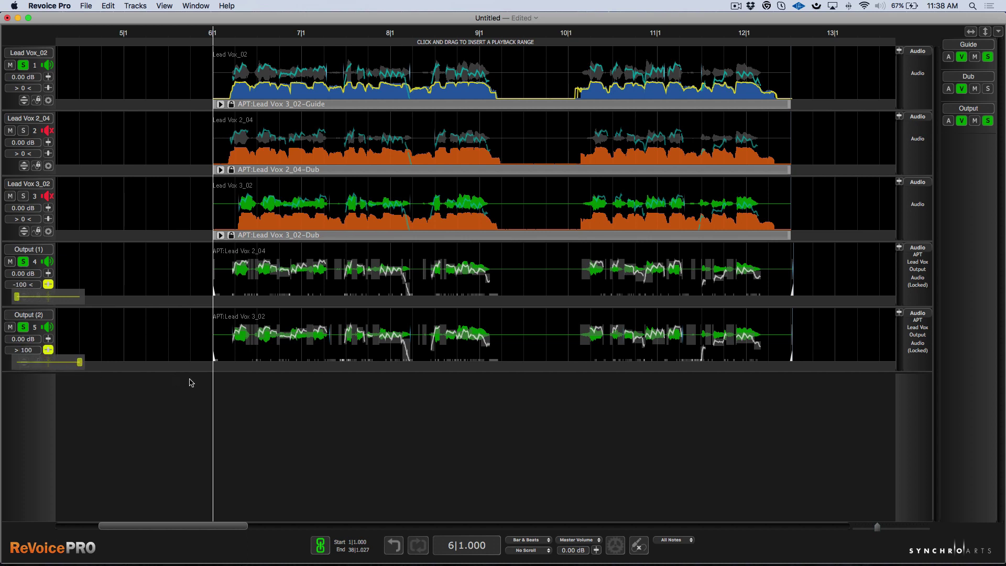
Play back while switching between Dub and Output solos, then show plain waveforms.
{"action": "key", "text": "space"}
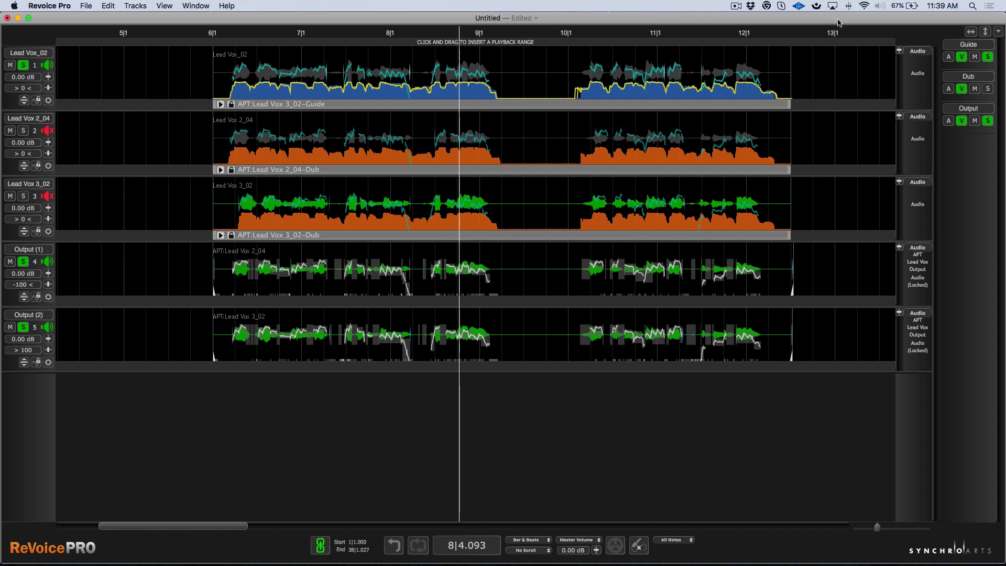
{"action": "left_click", "coordinate": [987, 120]}
{"action": "left_click", "coordinate": [988, 89]}
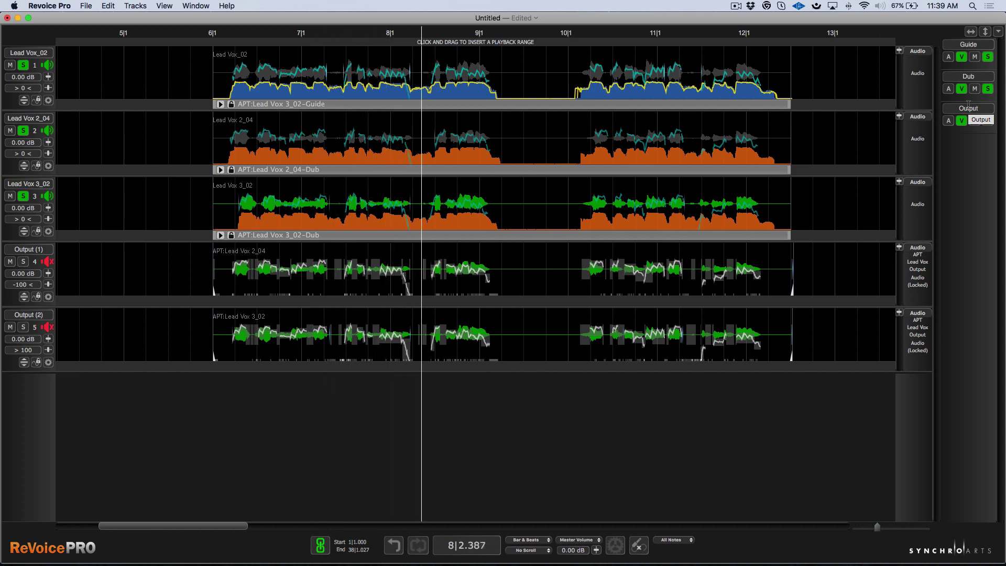
{"action": "left_click", "coordinate": [988, 121]}
{"action": "left_click", "coordinate": [990, 89]}
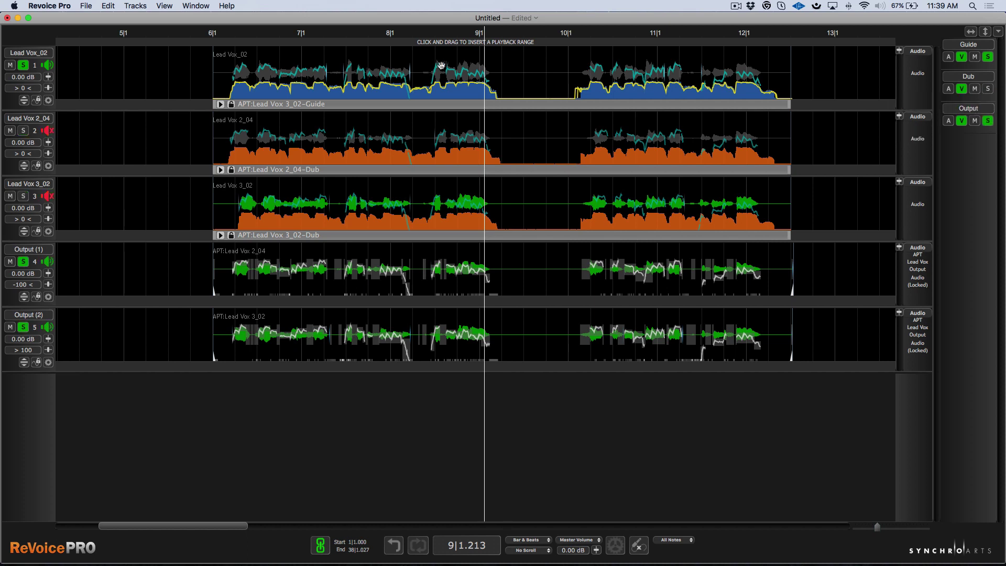
{"action": "left_click", "coordinate": [536, 84]}
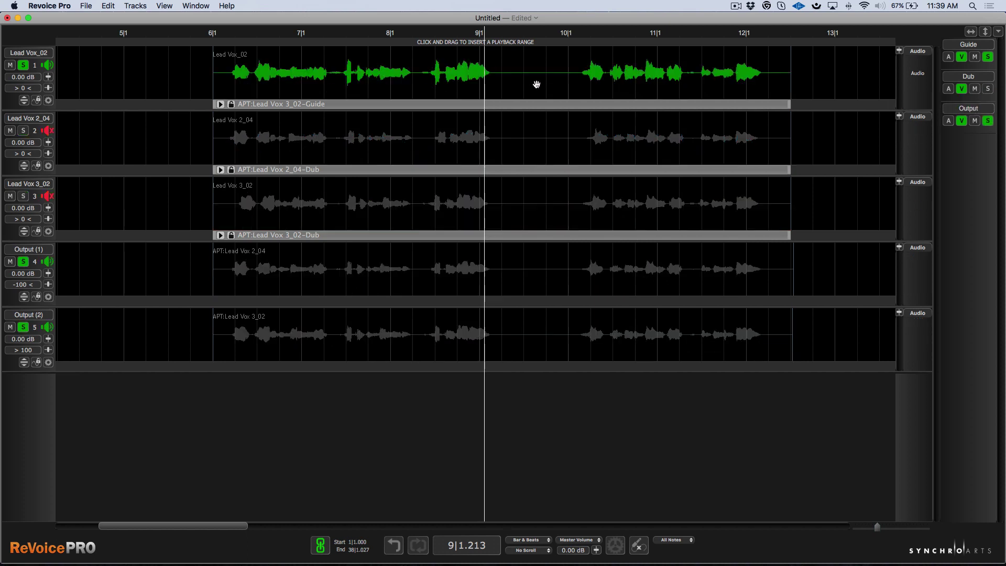
Expand Lead Vox_02, clear the Output solo and make the guide clip a Warp region.
{"action": "left_click", "coordinate": [24, 100]}
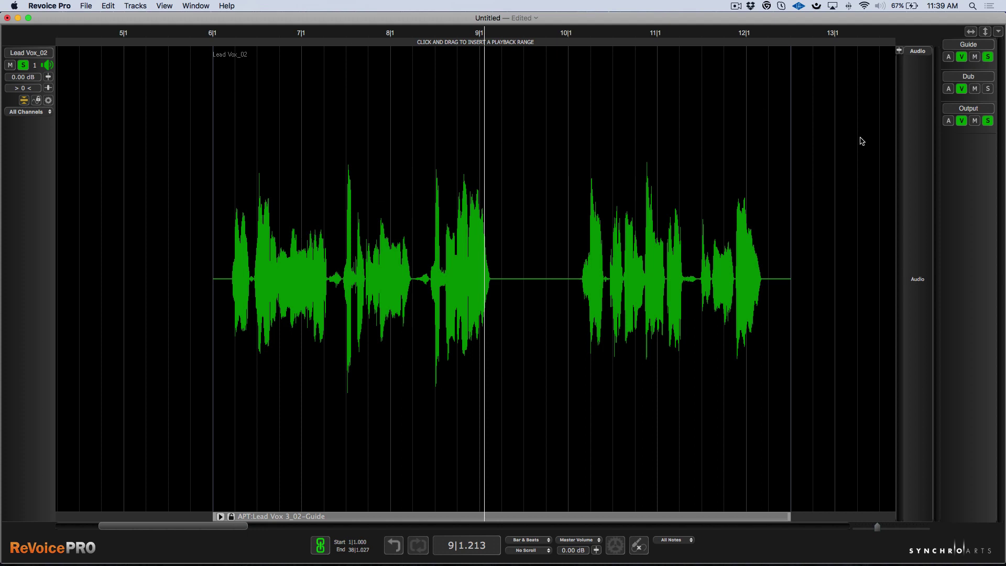
{"action": "left_click", "coordinate": [988, 121]}
{"action": "right_click", "coordinate": [404, 204]}
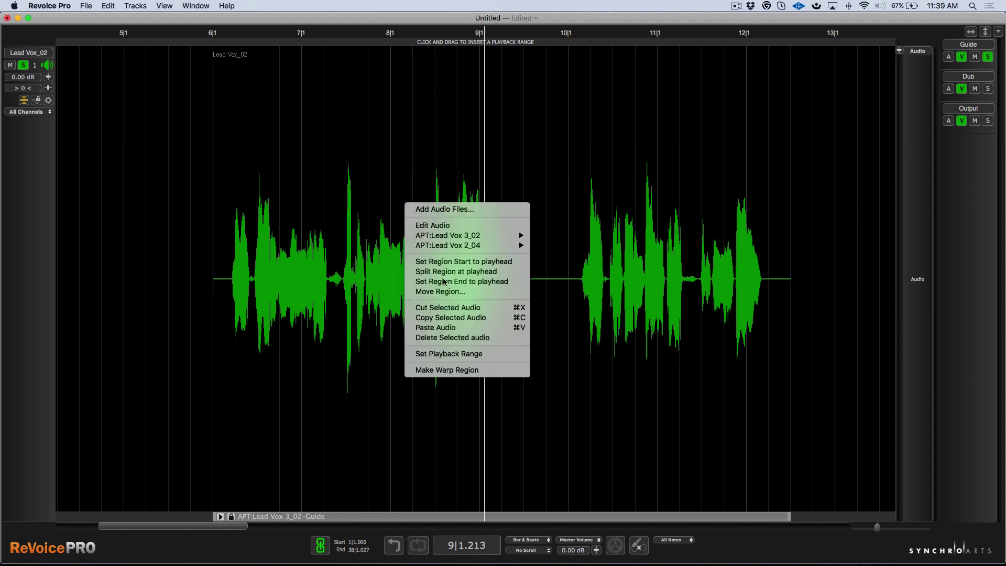
{"action": "left_click", "coordinate": [446, 370]}
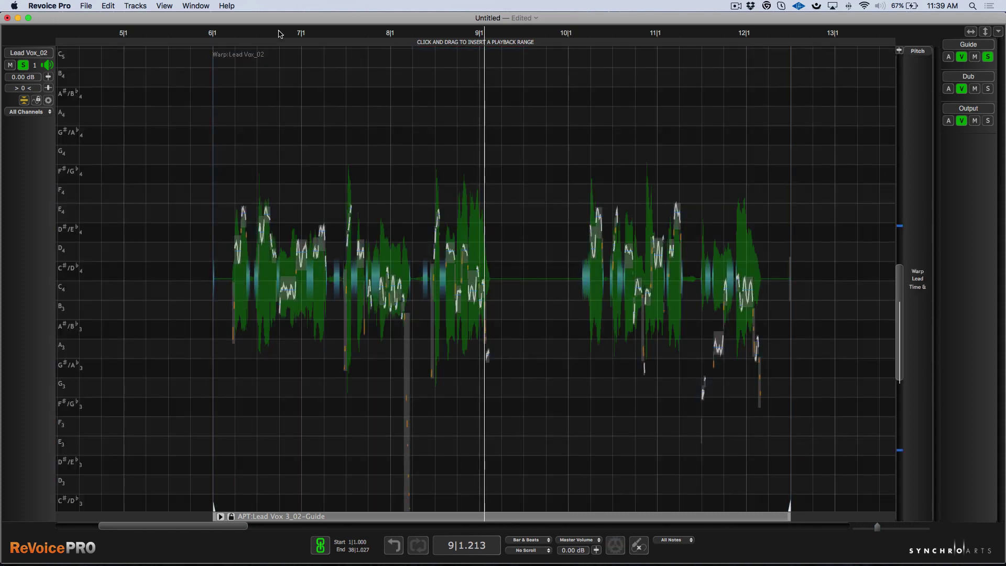
Play from bar 6, drag the D#4 note up to E4, then collapse the track view.
{"action": "left_click", "coordinate": [283, 30]}
{"action": "scroll", "coordinate": [283, 30], "scroll_direction": "up", "scroll_amount": 5}
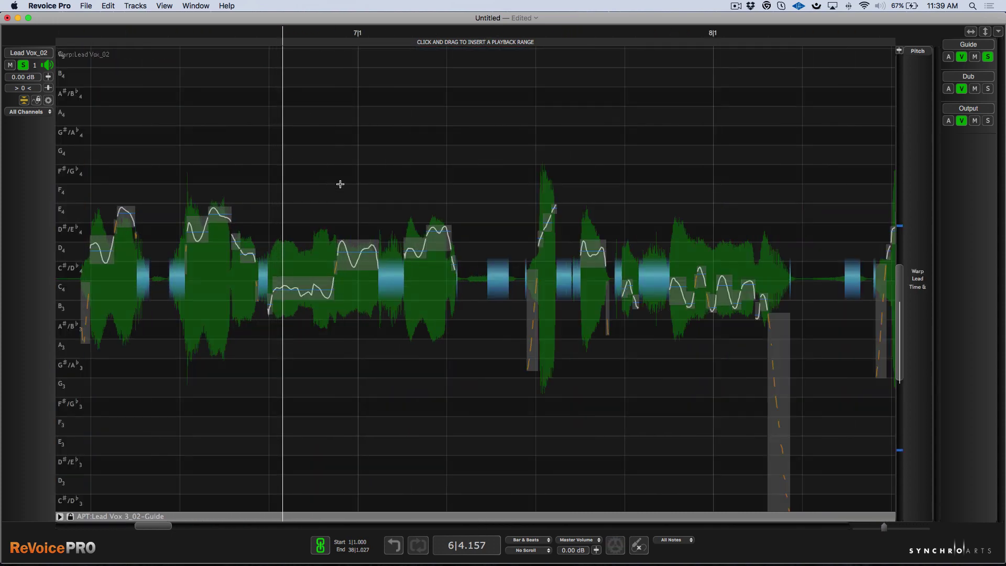
{"action": "left_click", "coordinate": [87, 33]}
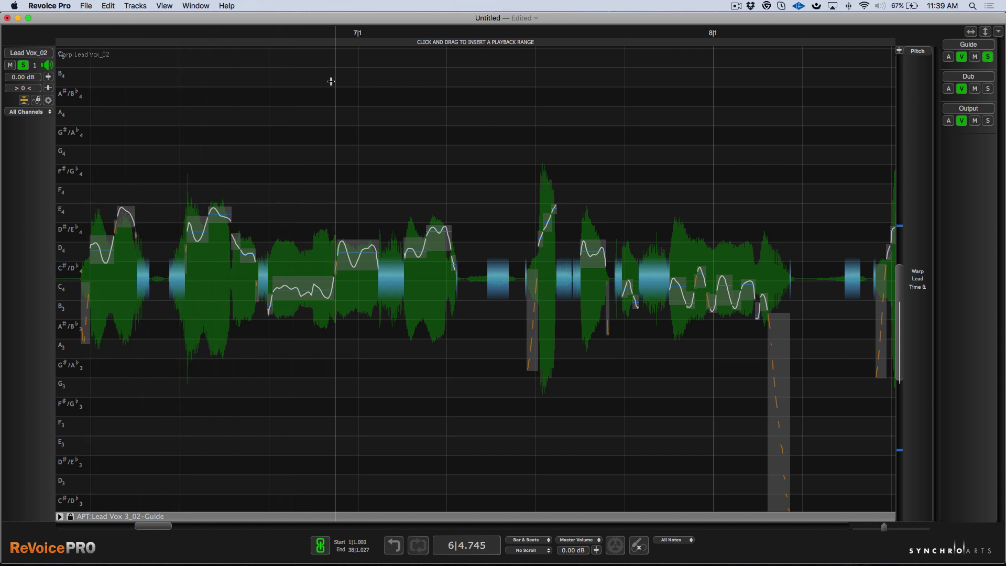
{"action": "left_click_drag", "start_coordinate": [441, 241], "coordinate": [440, 229]}
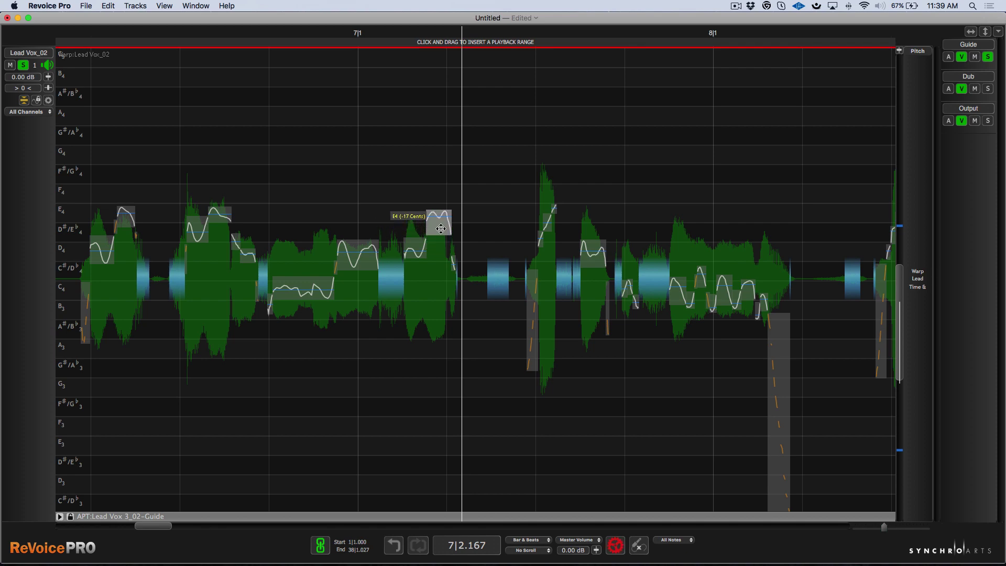
{"action": "left_click", "coordinate": [24, 101]}
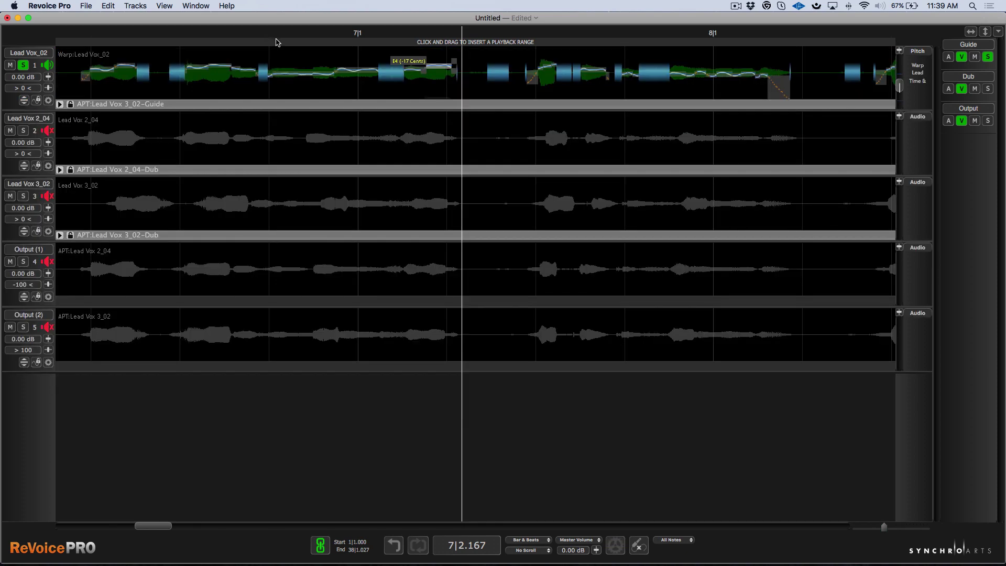
Solo and play Output (1) and (2), display Lead Vox 2_04's APT process, then restore the window size.
{"action": "scroll", "coordinate": [286, 45], "scroll_direction": "down", "scroll_amount": 3}
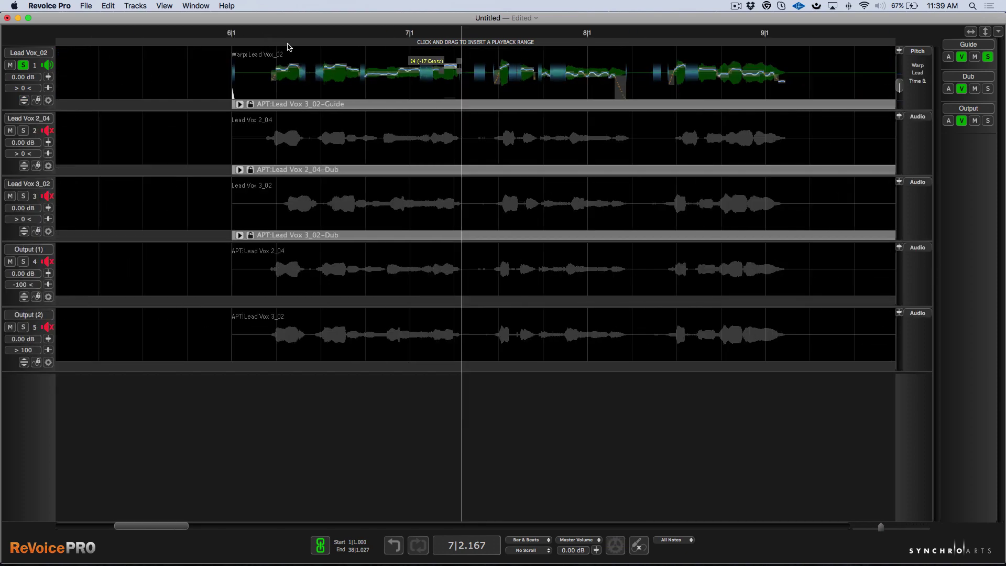
{"action": "left_click", "coordinate": [990, 120]}
{"action": "left_click", "coordinate": [321, 30]}
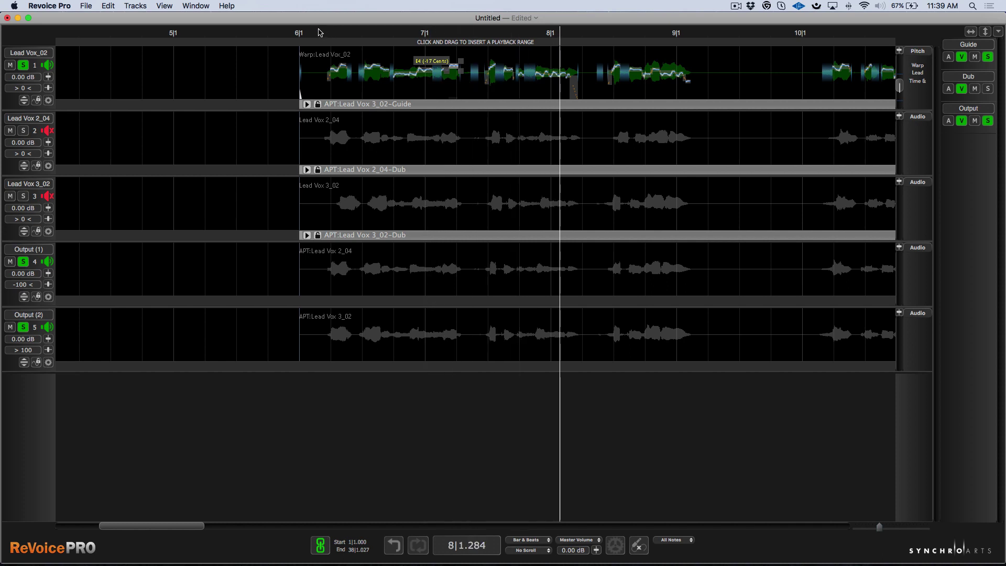
{"action": "left_click", "coordinate": [562, 282]}
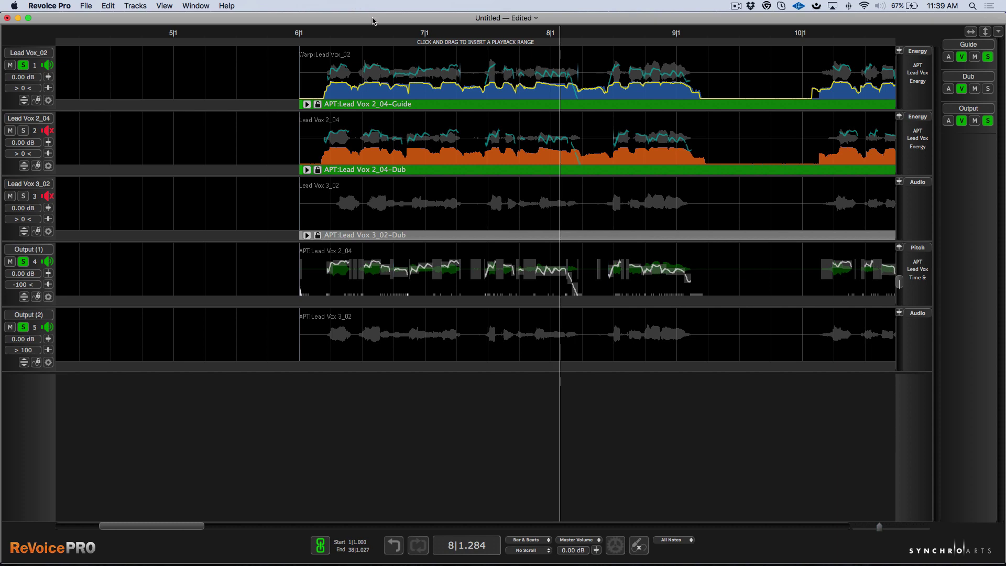
{"action": "double_click", "coordinate": [373, 19]}
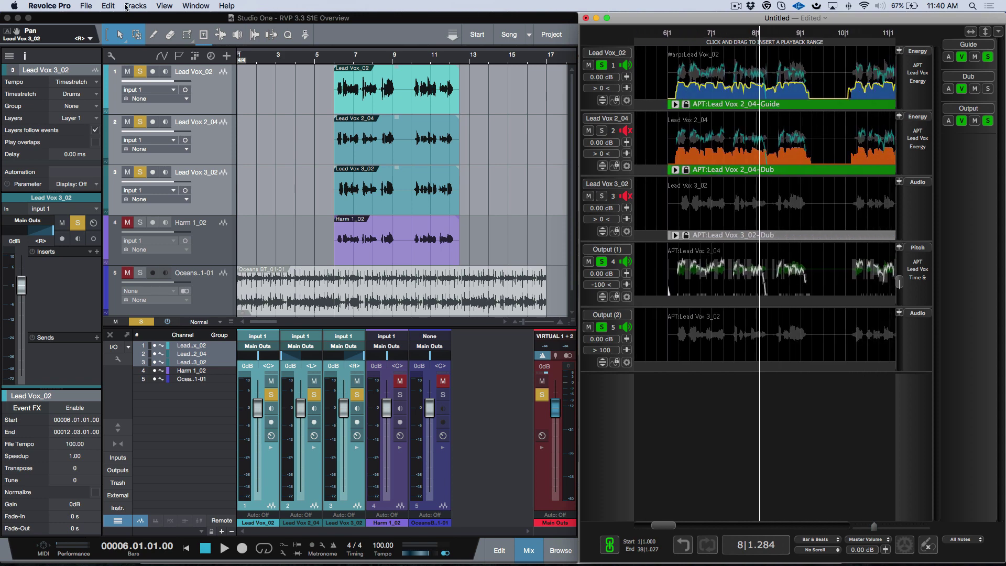
Choose Edit > Copy - All Process Outputs to copy the Warp and APT vocals.
{"action": "left_click", "coordinate": [110, 6]}
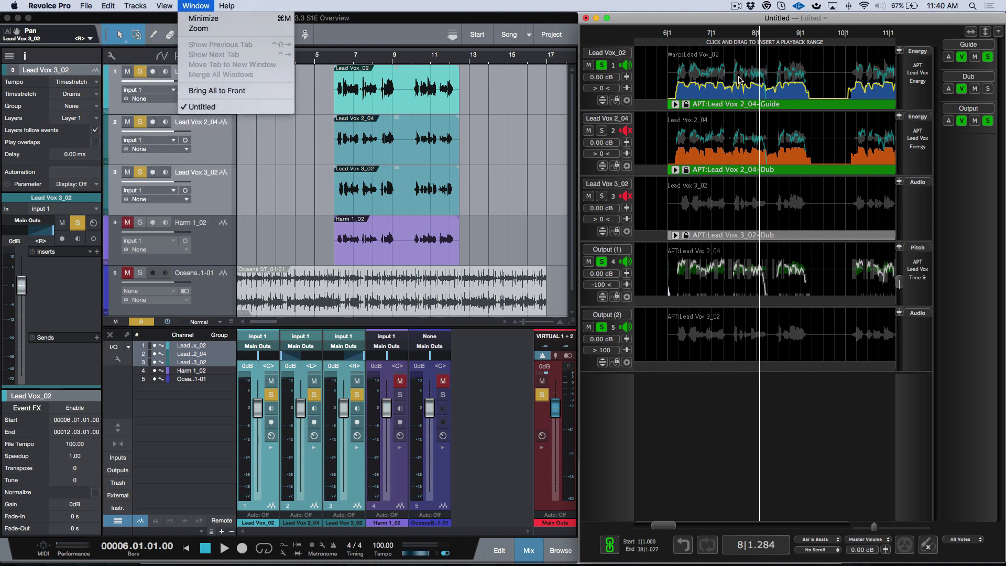
{"action": "mouse_move", "coordinate": [131, 4]}
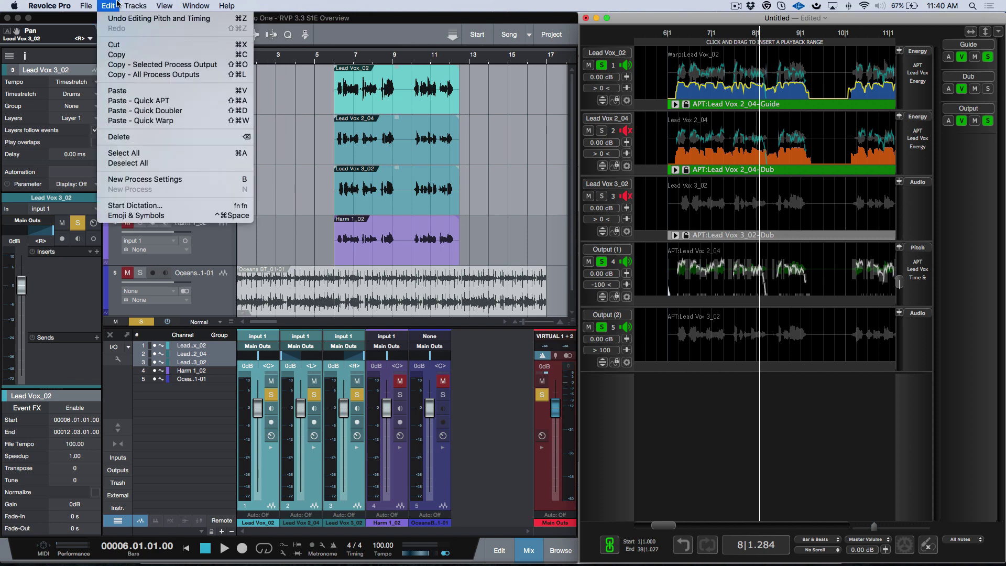
{"action": "left_click", "coordinate": [154, 75]}
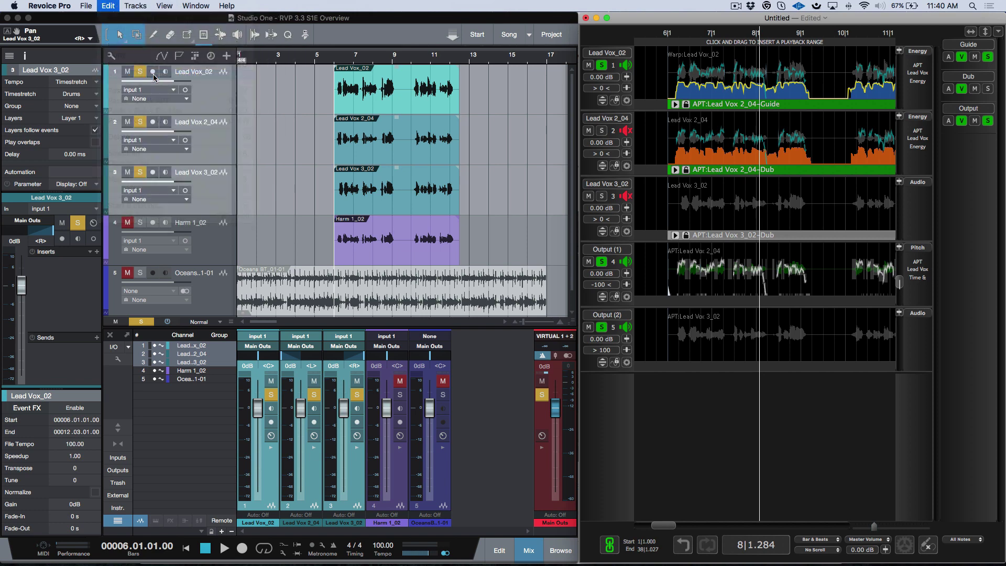
Paste the processed vocals at their original position in Studio One, deselect them and play them back.
{"action": "left_click", "coordinate": [202, 19]}
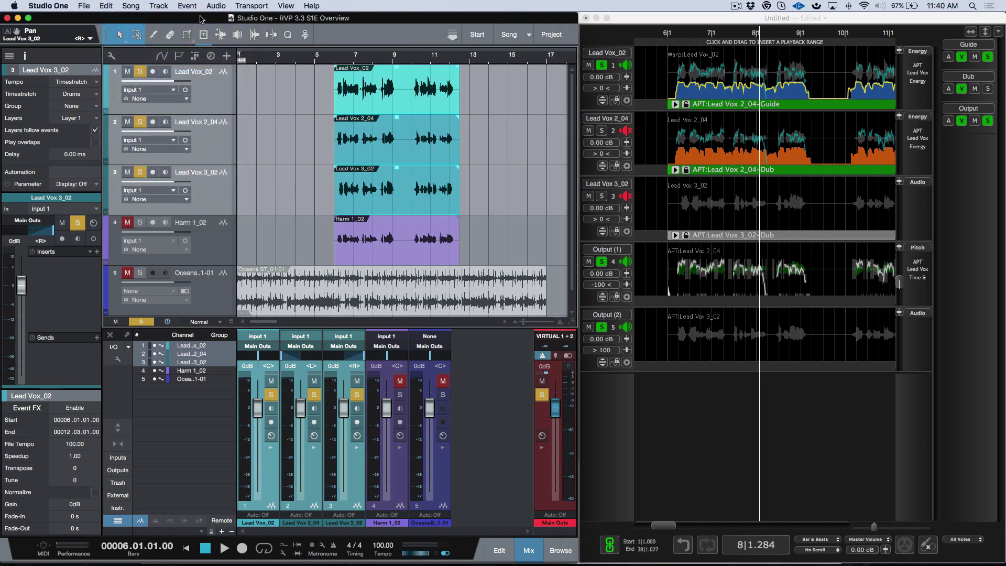
{"action": "left_click", "coordinate": [110, 7]}
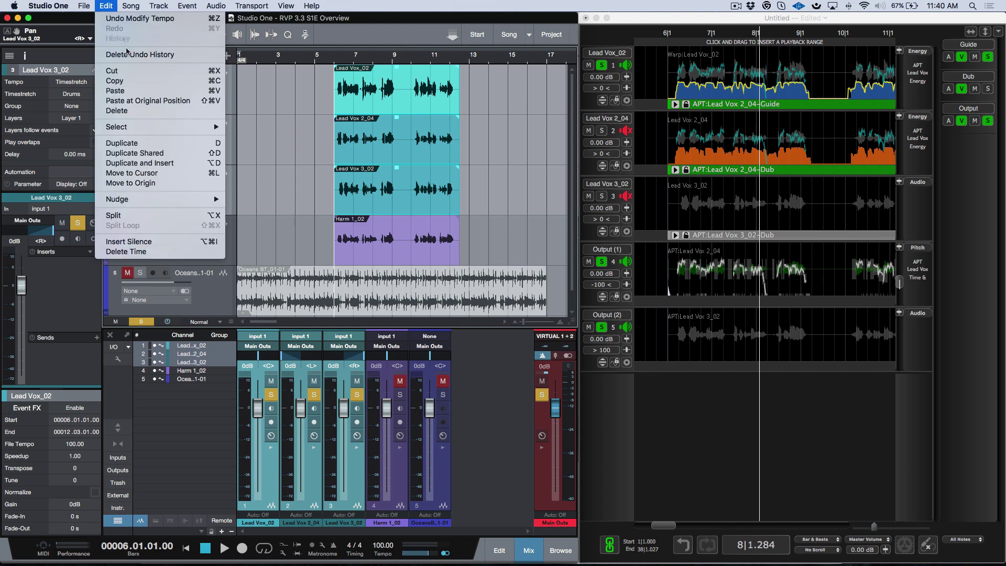
{"action": "left_click", "coordinate": [166, 103]}
{"action": "left_click_drag", "start_coordinate": [483, 66], "coordinate": [303, 168]}
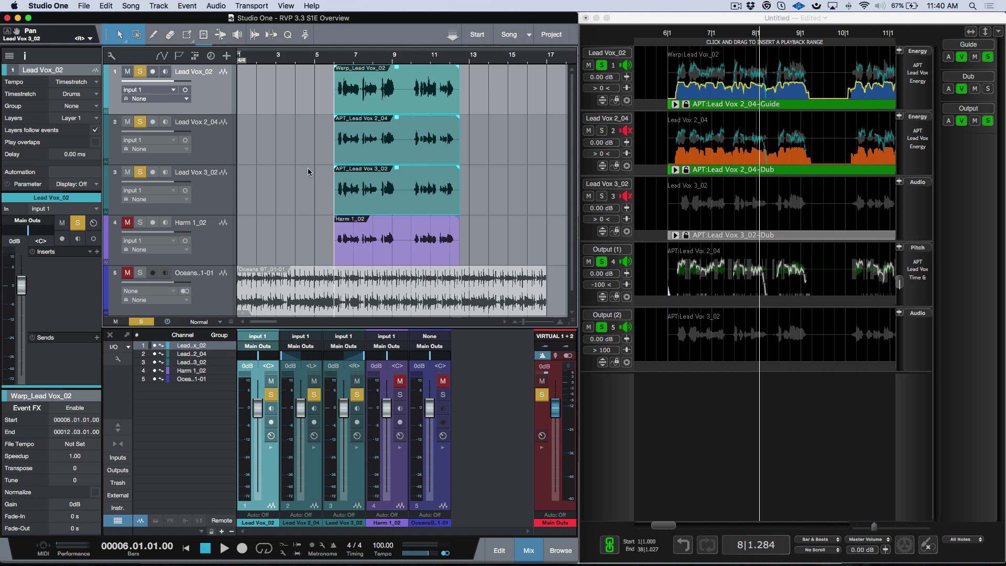
{"action": "key", "text": "space"}
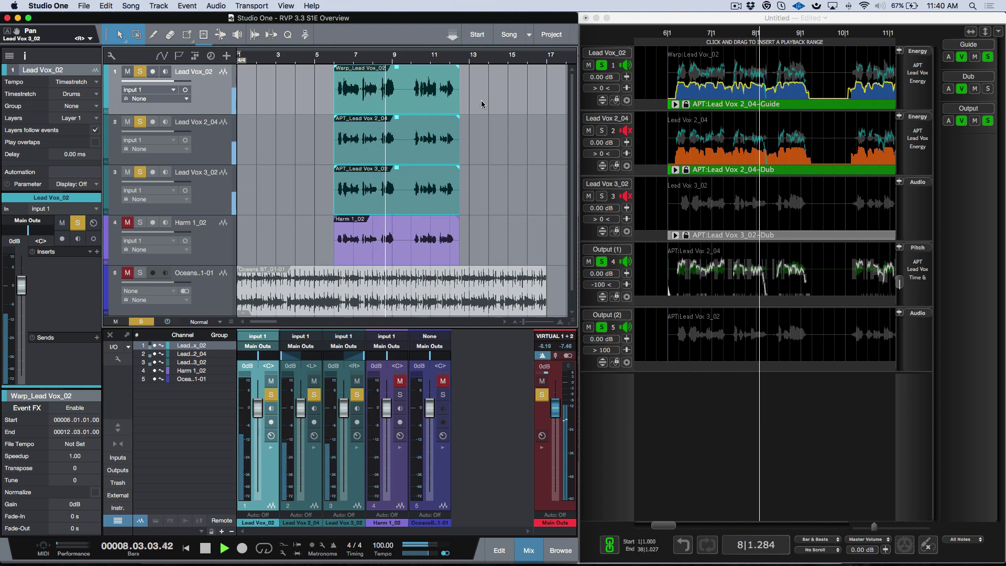
Stop playback and clear all solos and mutes.
{"action": "key", "text": "space"}
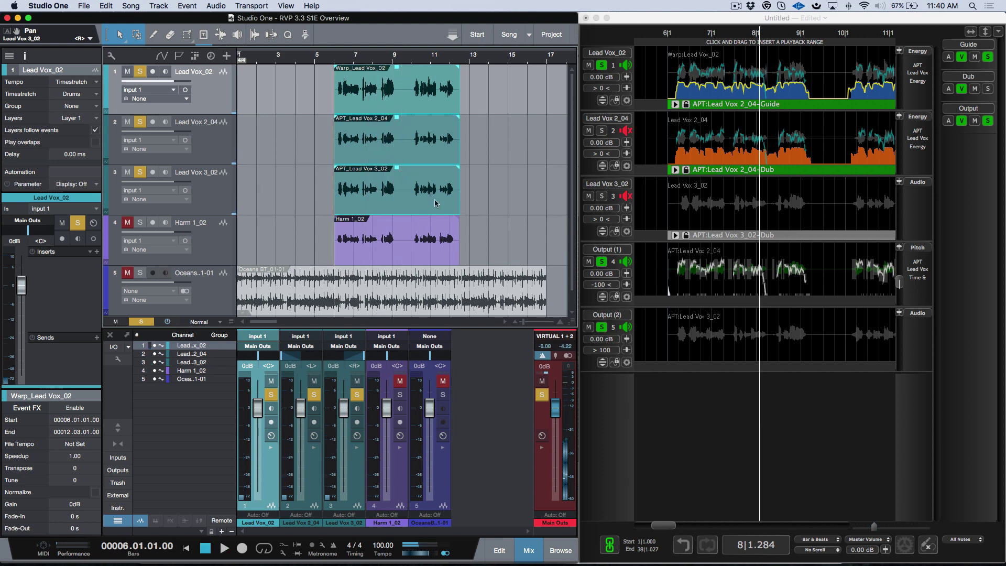
{"action": "key", "text": "shift+s"}
{"action": "key", "text": "shift+m"}
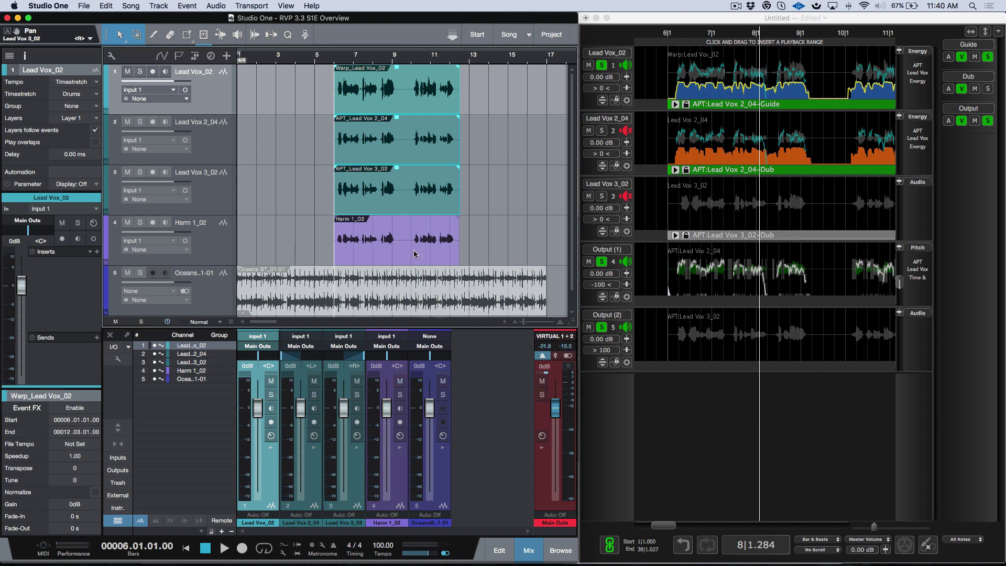
Solo the Harm 1_02 track, audition it, and switch to Revoice Pro.
{"action": "left_click", "coordinate": [414, 254]}
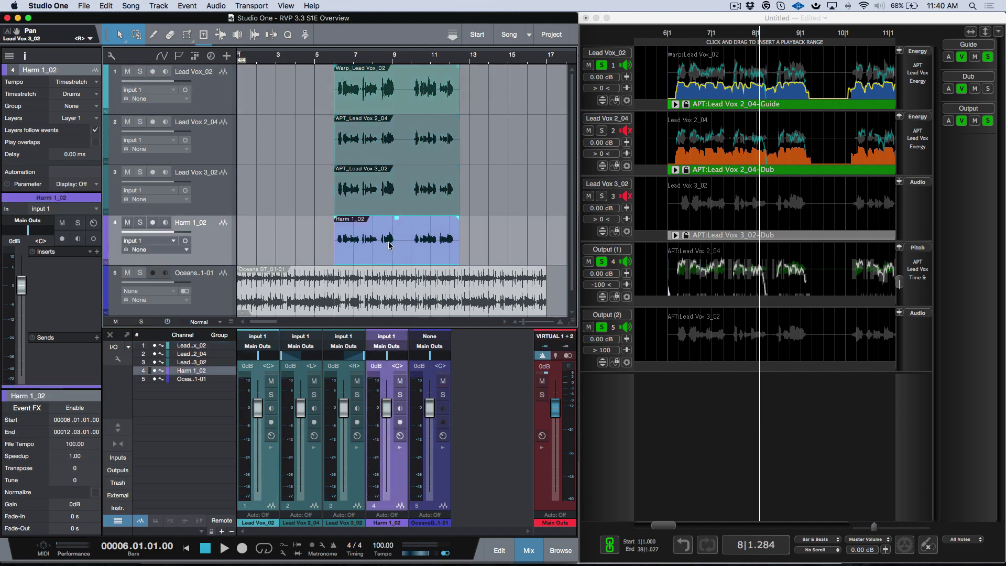
{"action": "key", "text": "s"}
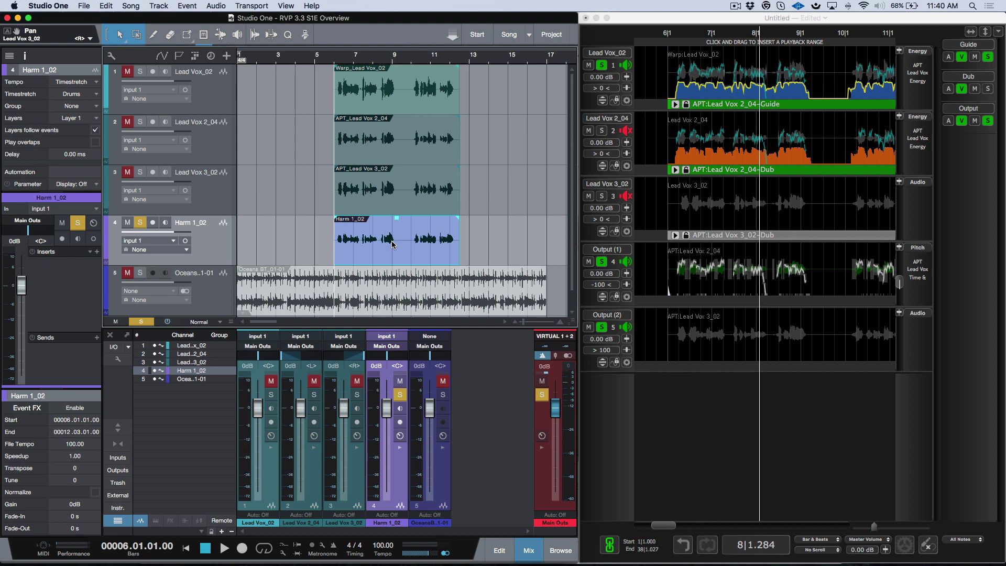
{"action": "key", "text": "space"}
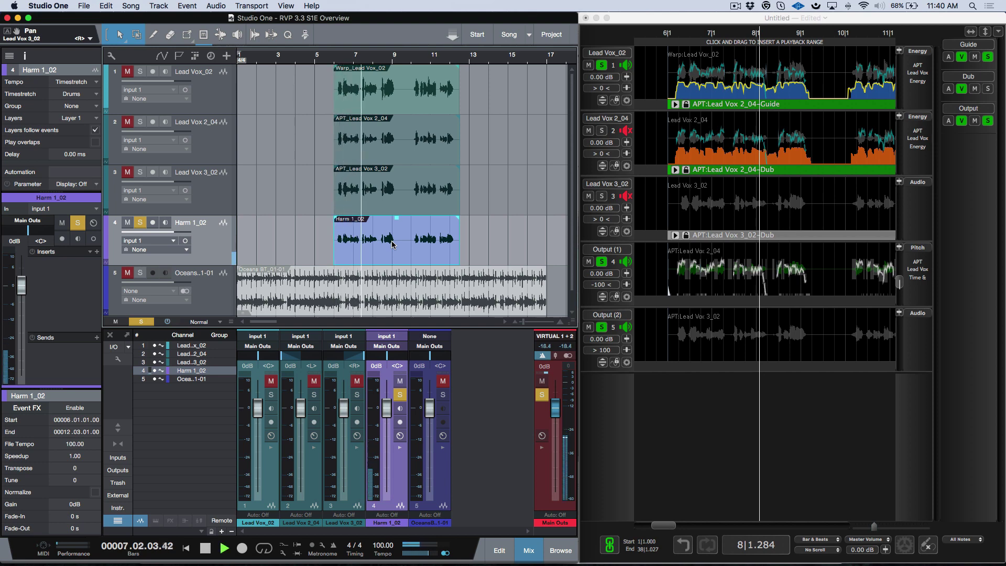
{"action": "key", "text": "space"}
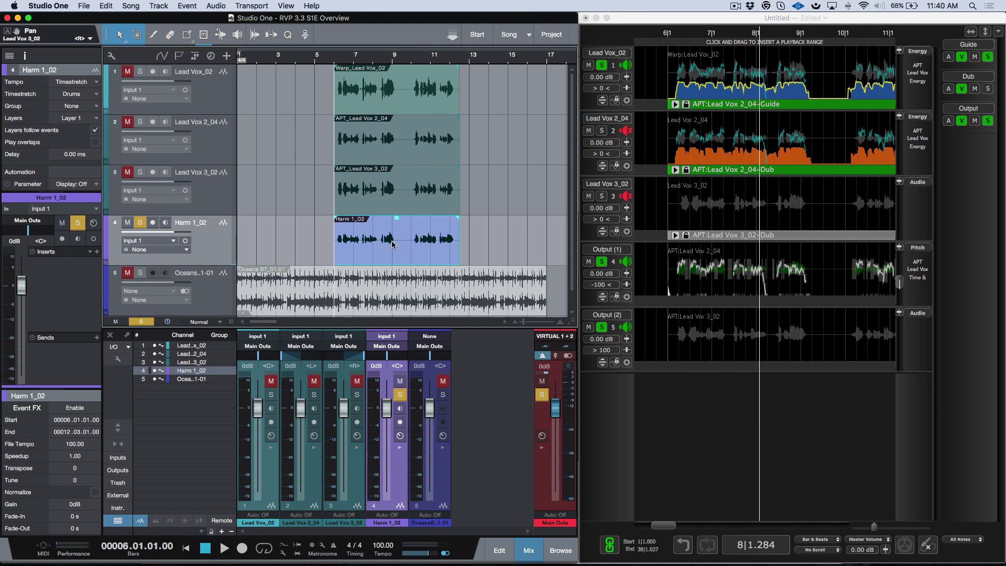
{"action": "key", "text": "super+Tab"}
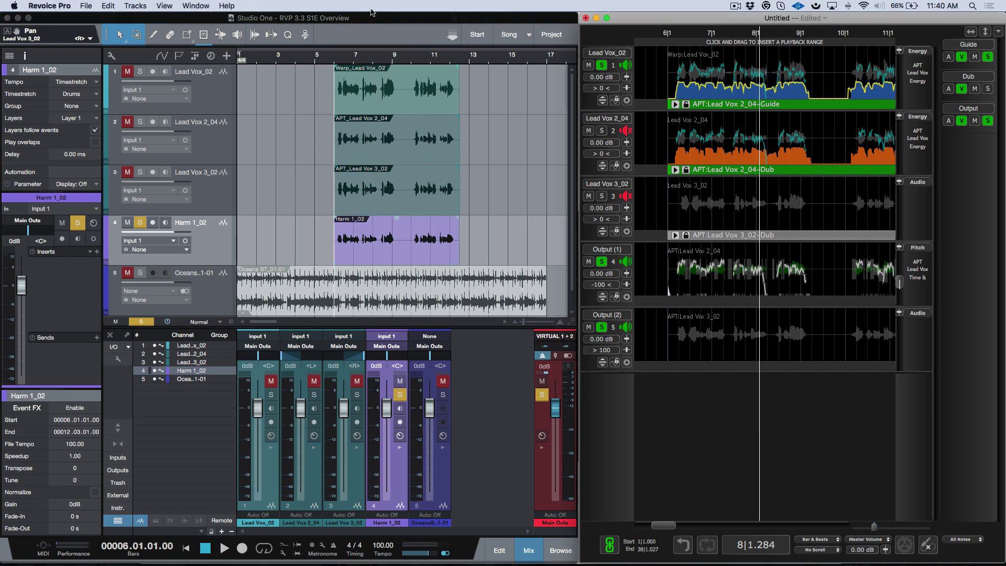
Paste Harm 1_02 as a Quick Doubler process via Edit > Paste - Quick Doubler.
{"action": "left_click", "coordinate": [113, 6]}
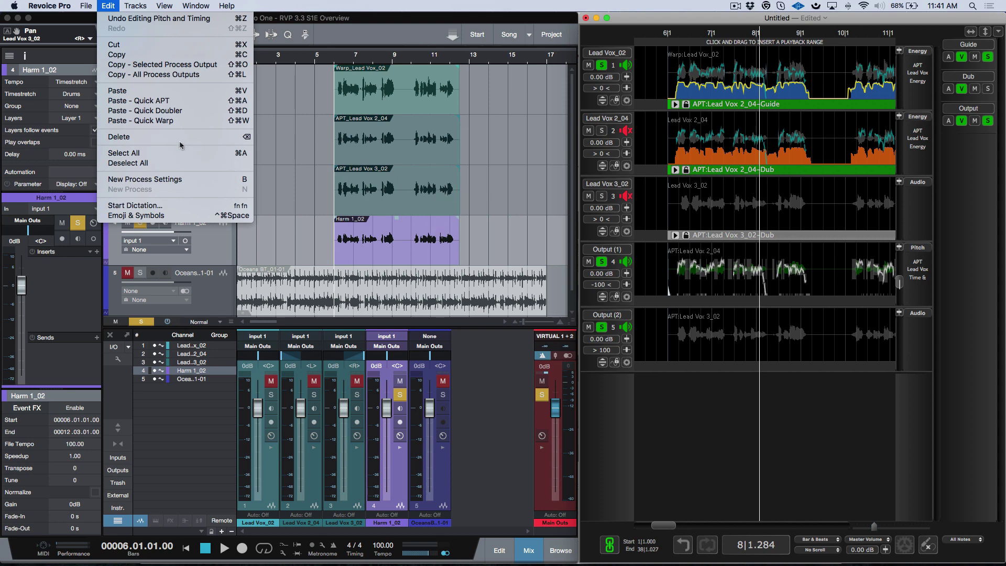
{"action": "left_click", "coordinate": [171, 111]}
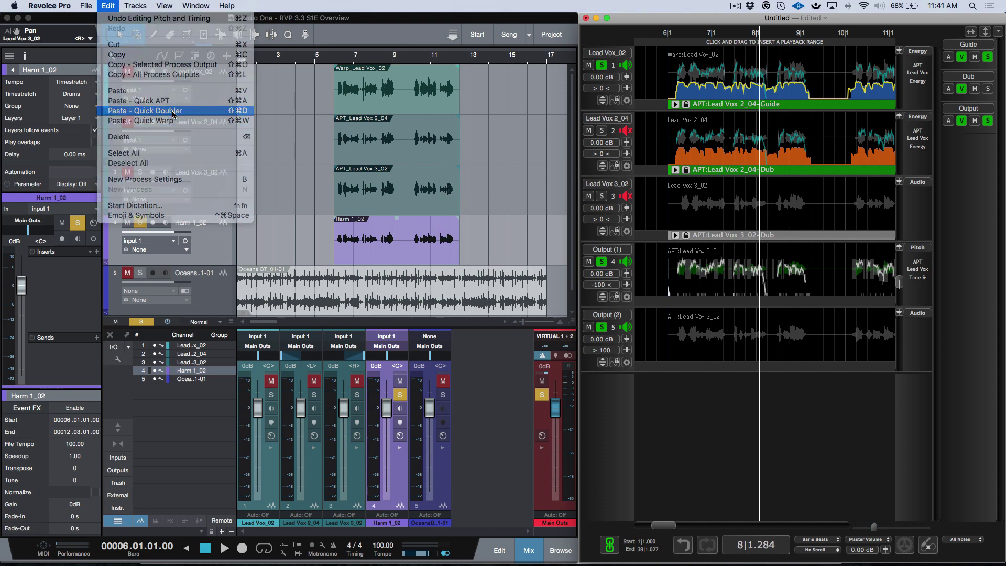
Solo the Doubler Output track, set Dblr:Harm 1_02 to 2 output channels, and play the result.
{"action": "double_click", "coordinate": [719, 22]}
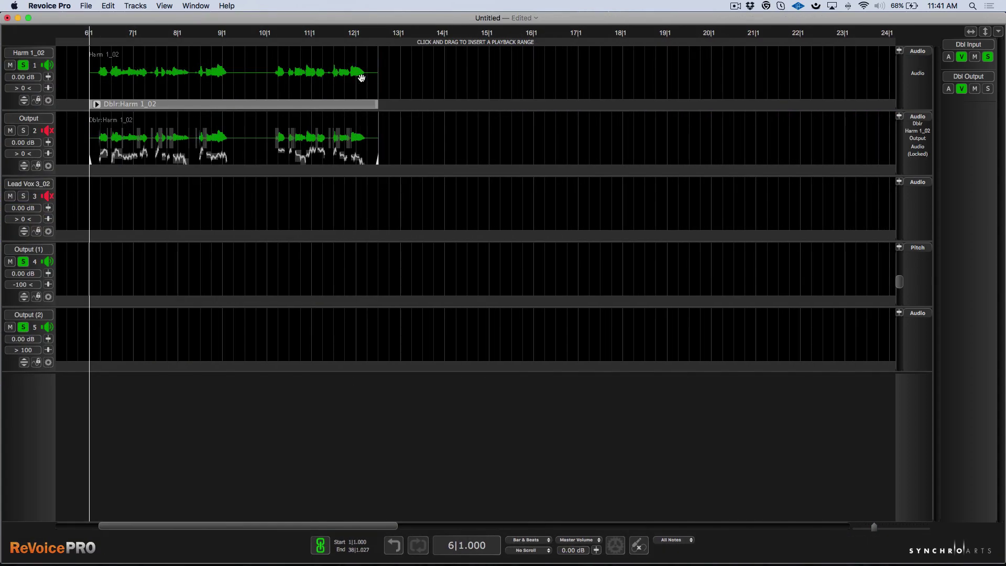
{"action": "key", "text": "space"}
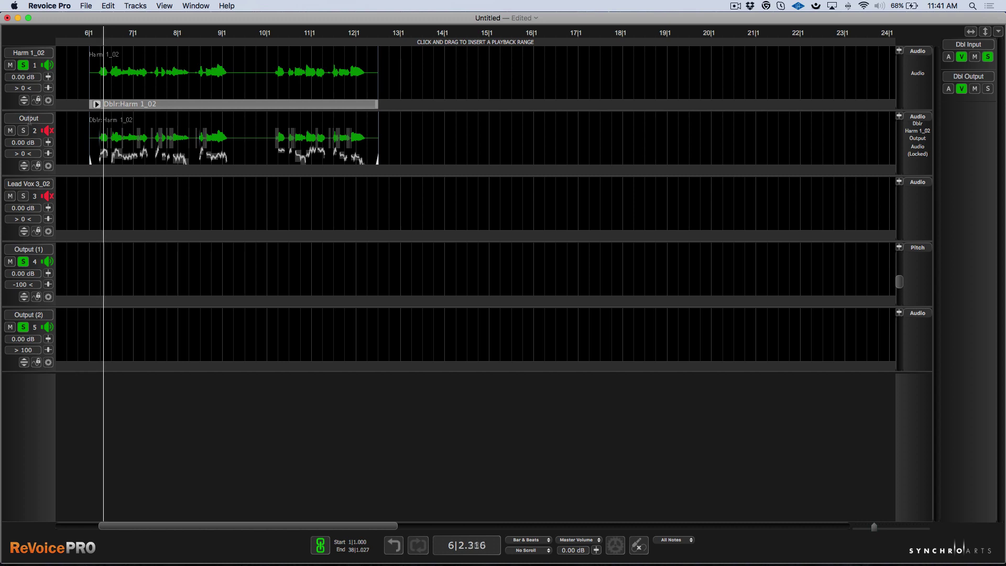
{"action": "left_click", "coordinate": [22, 130]}
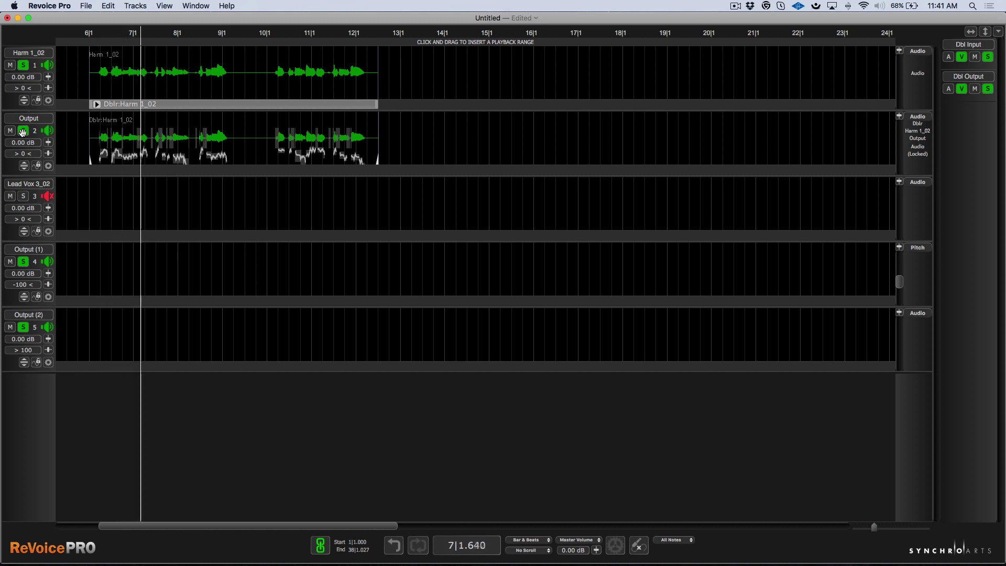
{"action": "left_click", "coordinate": [184, 105]}
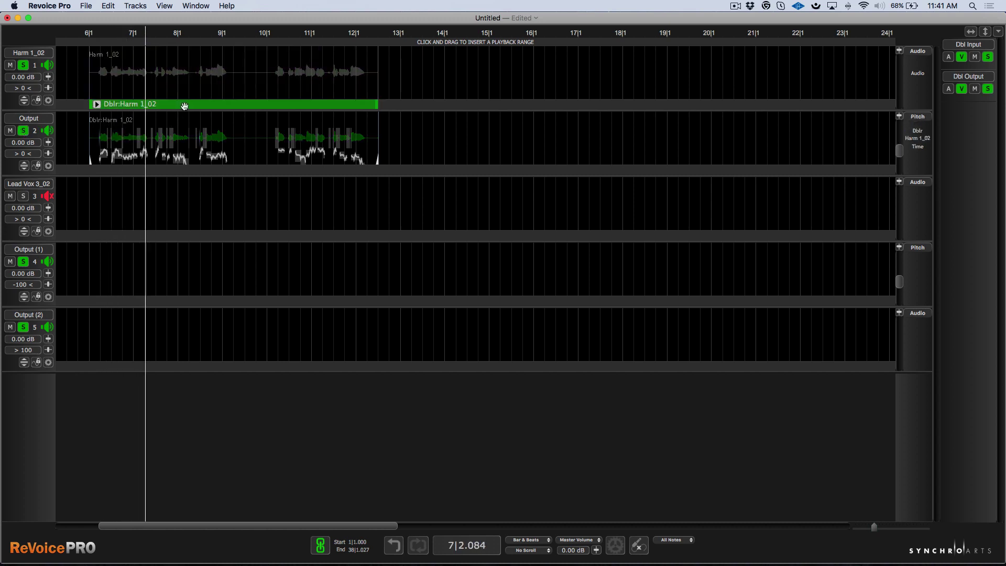
{"action": "double_click", "coordinate": [185, 105]}
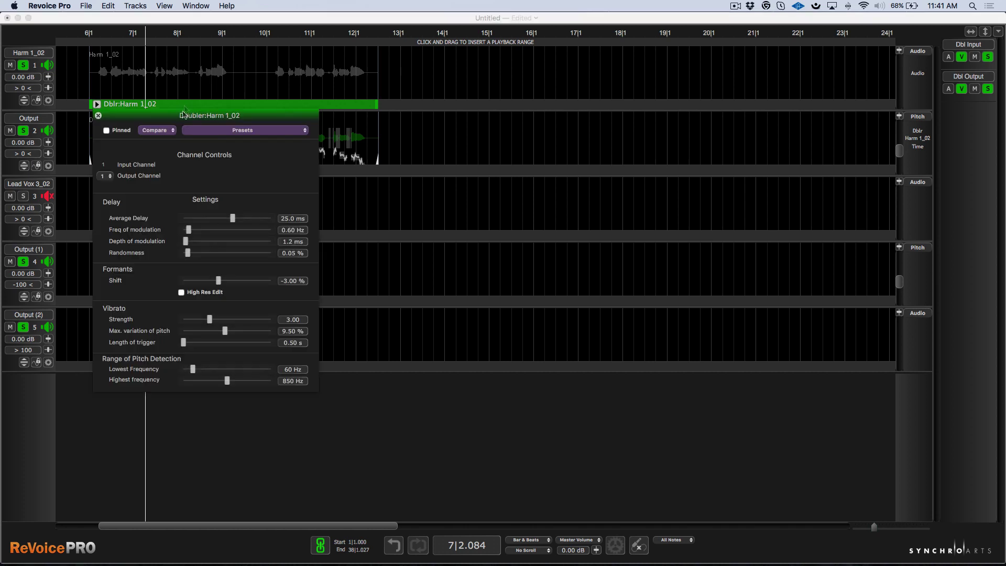
{"action": "left_click", "coordinate": [104, 176]}
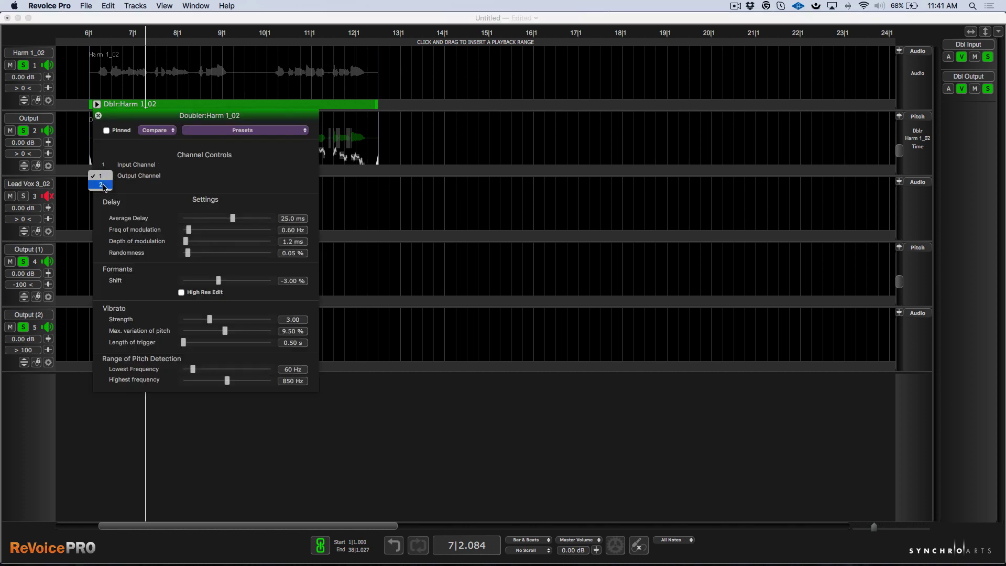
{"action": "left_click", "coordinate": [101, 185]}
{"action": "key", "text": "space"}
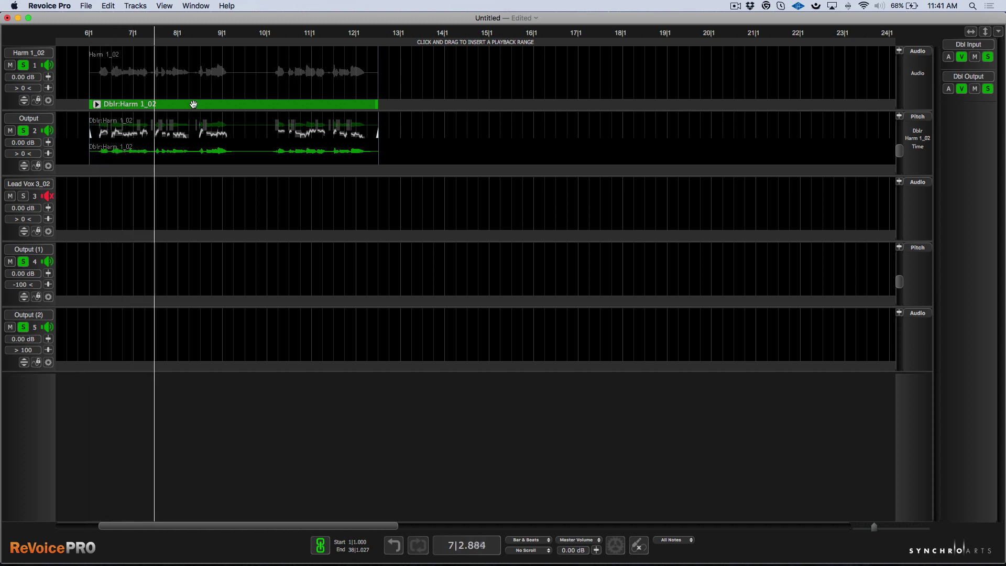
{"action": "key", "text": "space"}
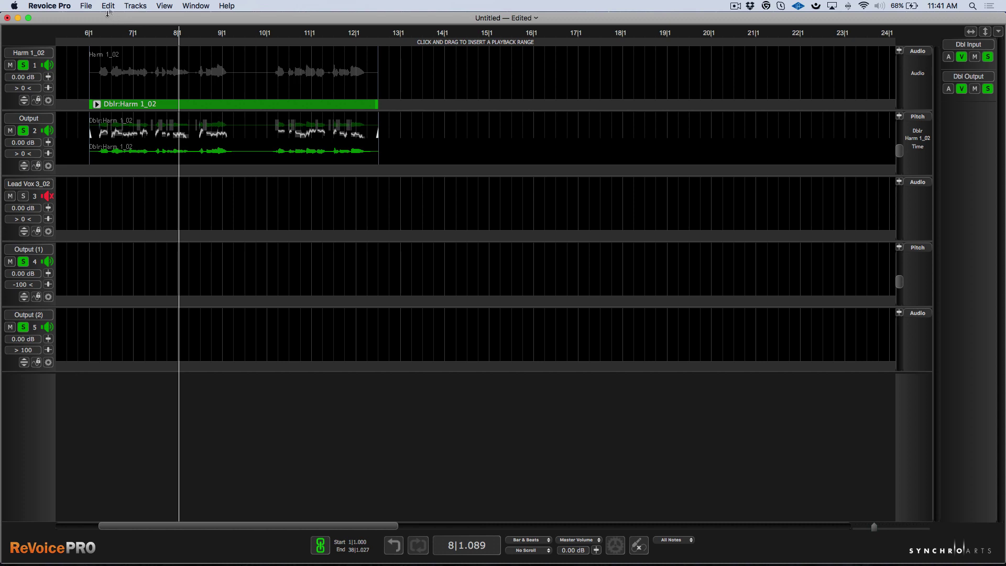
Copy the selected Doubler process output of Harm 1_02 with Edit > Copy - Selected Process Output.
{"action": "left_click", "coordinate": [108, 6]}
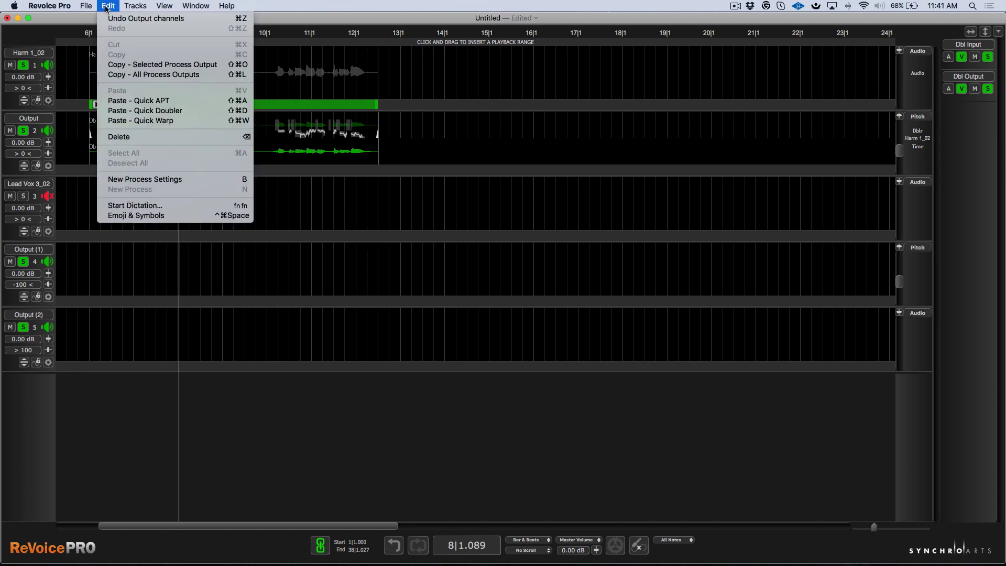
{"action": "left_click", "coordinate": [128, 64]}
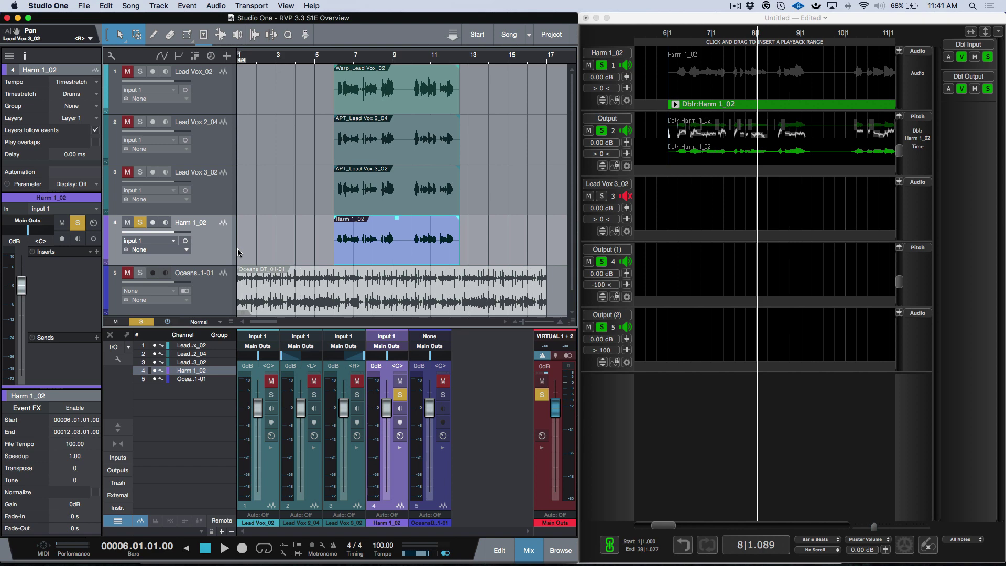
Paste the doubled harmony at its original position and add a new empty track below Harm 1_02.
{"action": "left_click", "coordinate": [105, 6]}
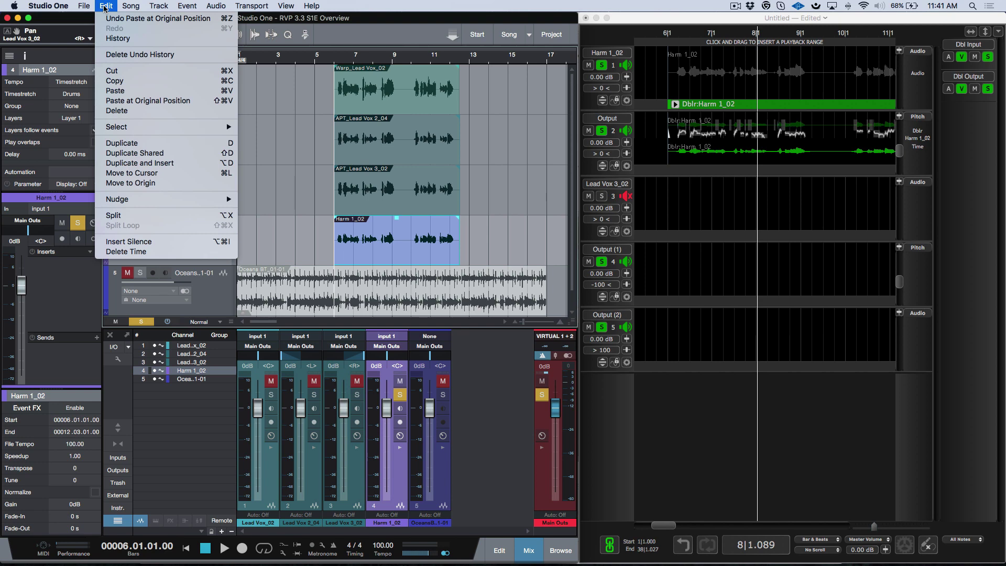
{"action": "left_click", "coordinate": [148, 101]}
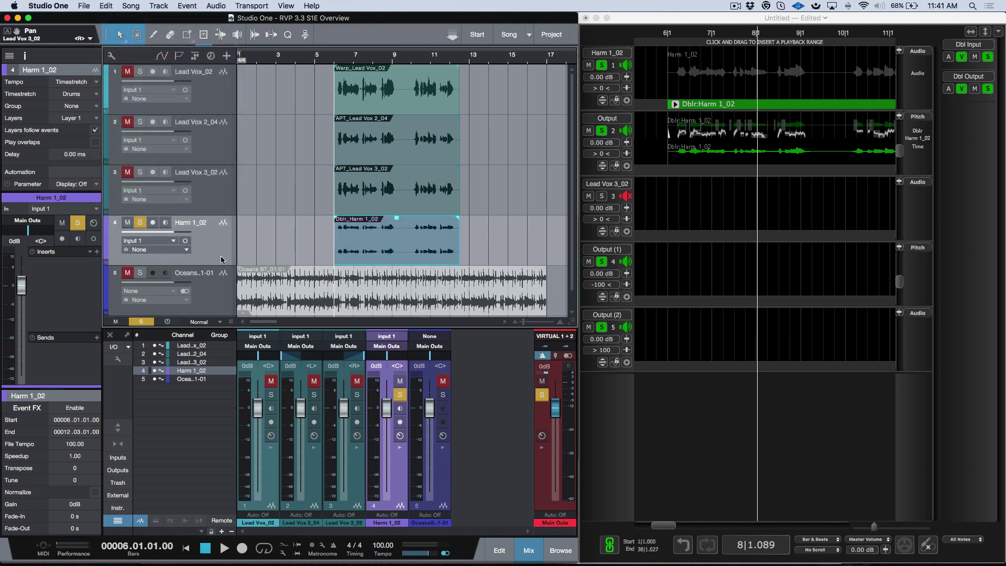
{"action": "key", "text": "t"}
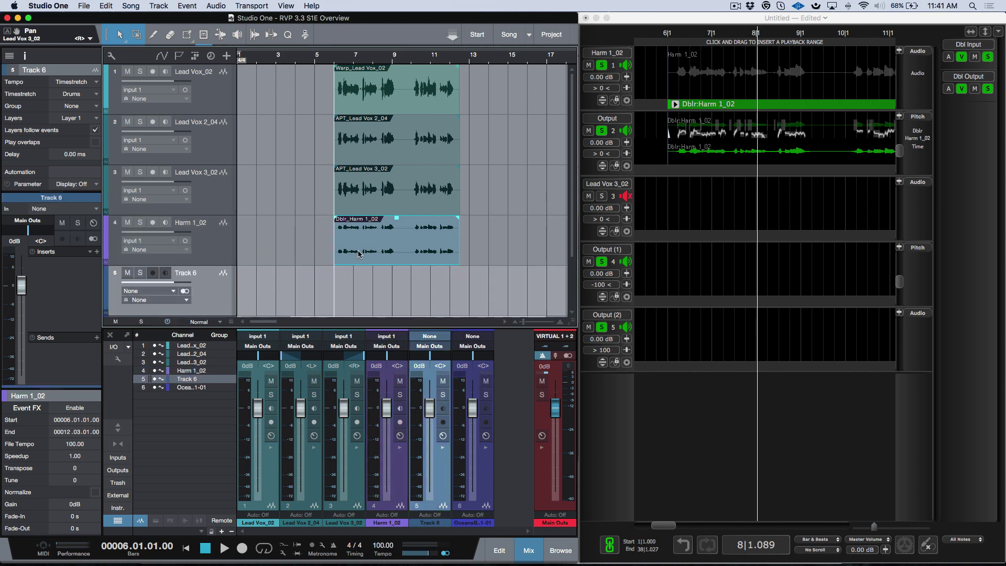
Move the Dblr_Harm 1_02 event onto Track 6, set its fader to -4.7 dB, and maximize the window.
{"action": "left_click_drag", "start_coordinate": [359, 254], "coordinate": [377, 301]}
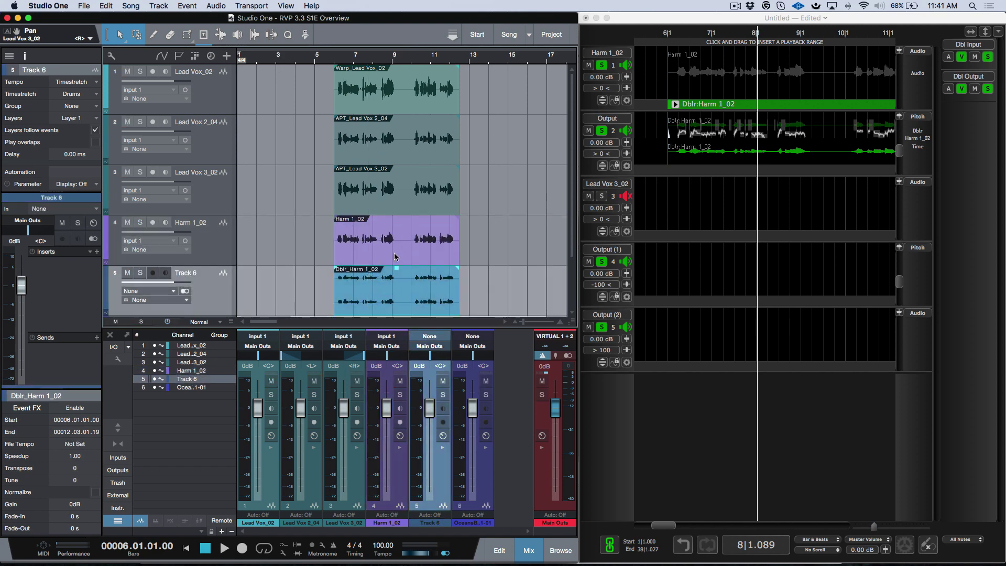
{"action": "left_click_drag", "start_coordinate": [429, 408], "coordinate": [430, 419]}
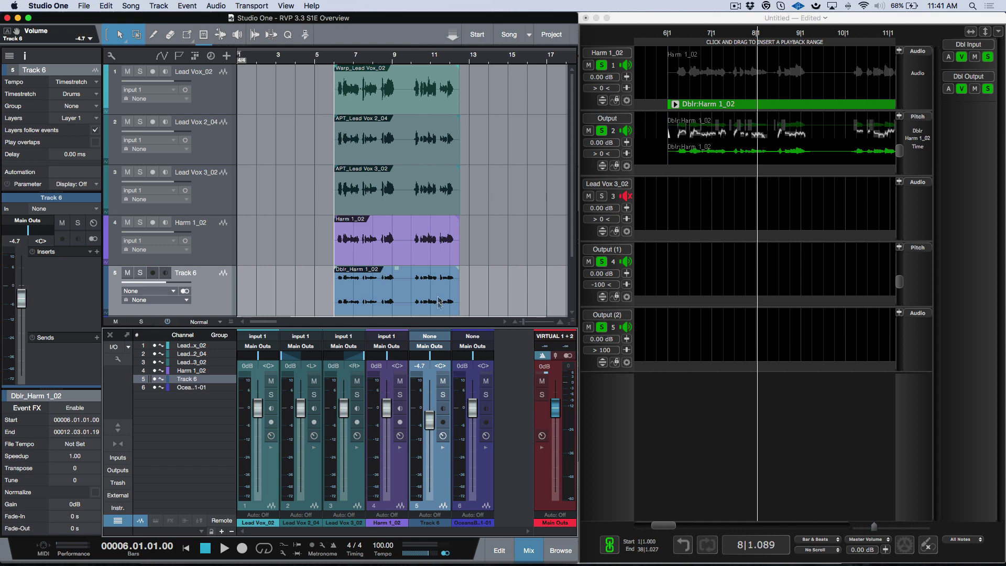
{"action": "double_click", "coordinate": [440, 19]}
Zoom to fit all tracks, play the song twice to hear the new harmony double, then select Harm 1_02.
{"action": "key", "text": "z"}
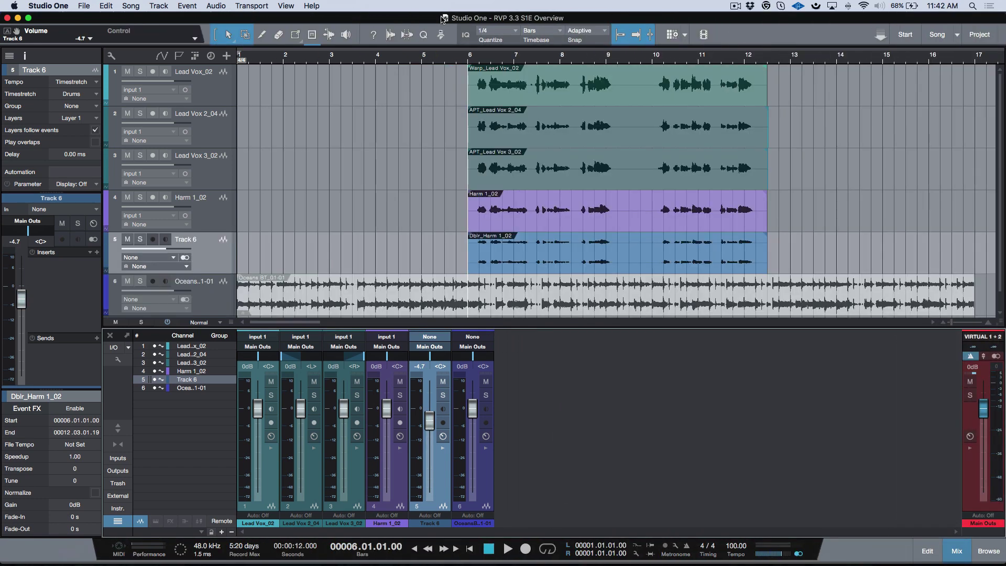
{"action": "key", "text": "space"}
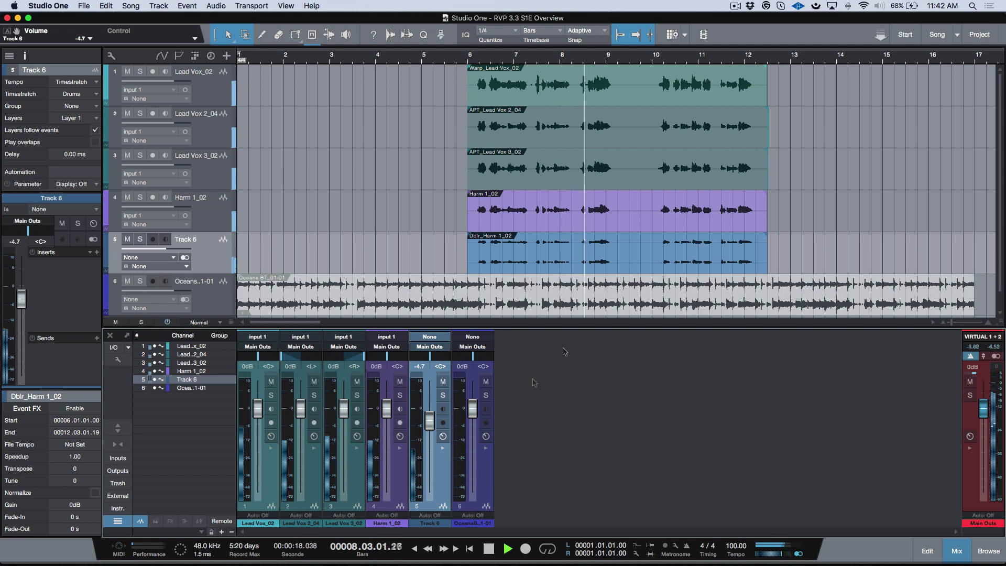
{"action": "key", "text": "space"}
{"action": "left_click", "coordinate": [624, 308]}
{"action": "key", "text": "space"}
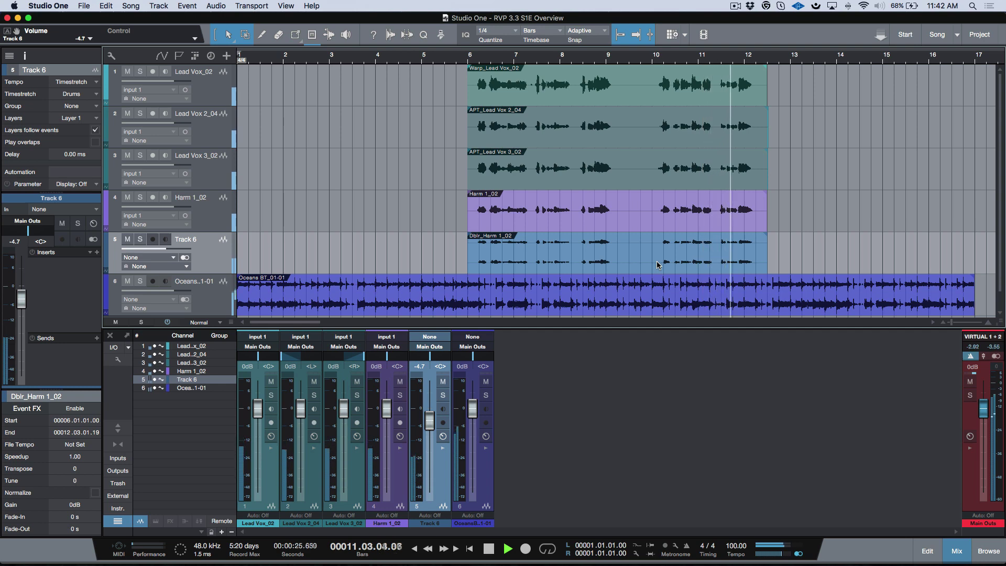
{"action": "key", "text": "space"}
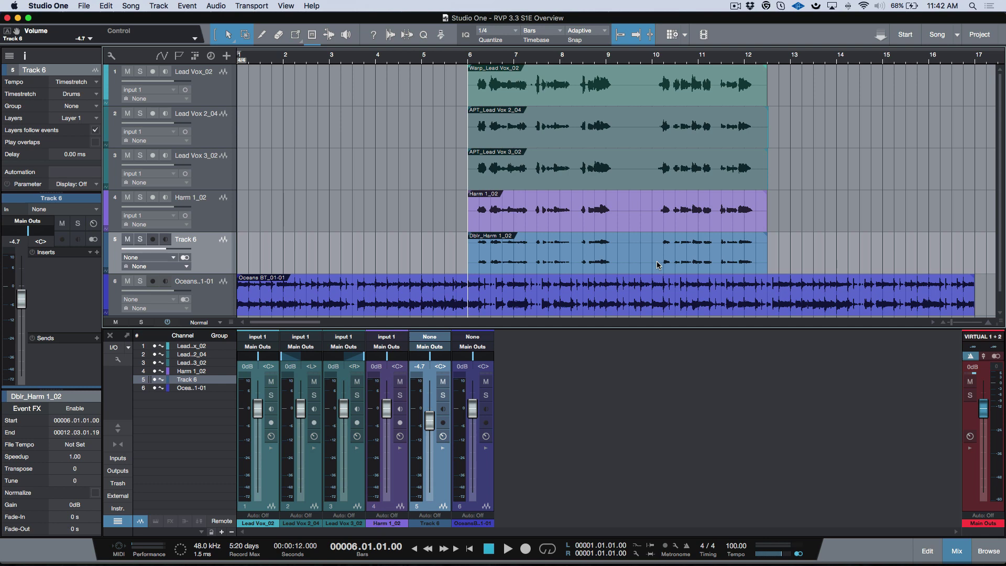
{"action": "left_click", "coordinate": [617, 227]}
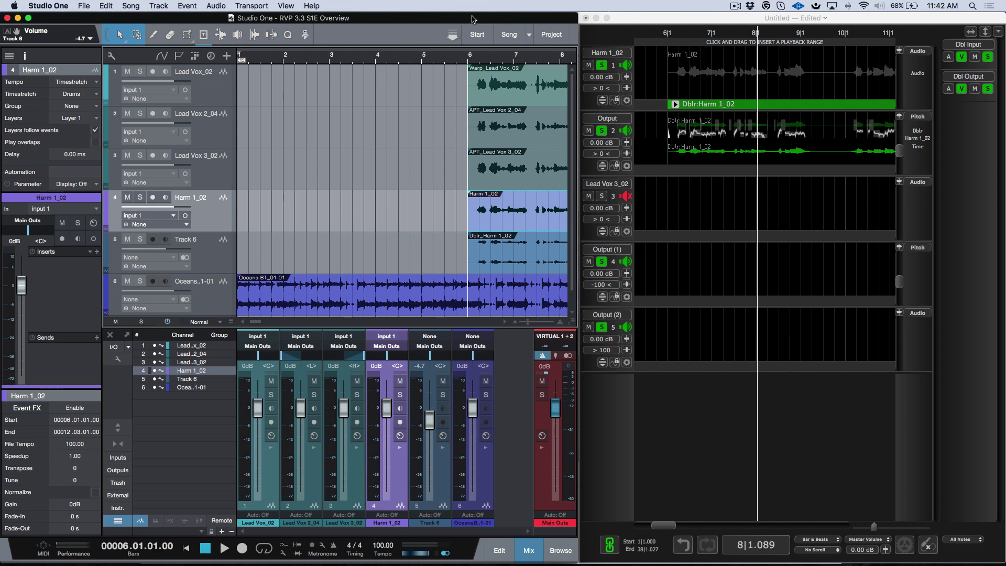
Select Harm 1_02 in Studio One and paste it into Revoice Pro with Edit > Paste - Quick Warp.
{"action": "key", "text": "w"}
{"action": "left_click", "coordinate": [429, 222]}
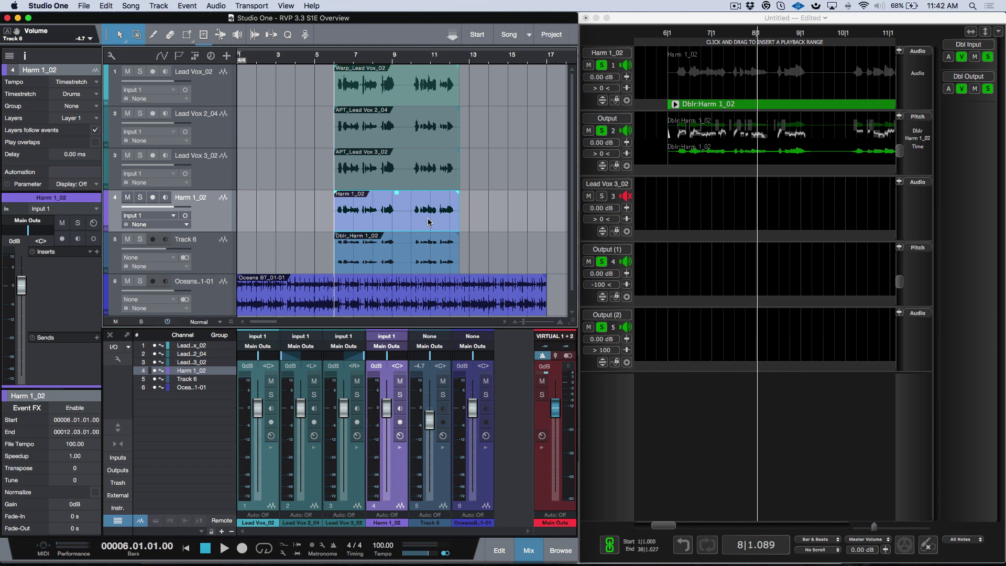
{"action": "left_click", "coordinate": [741, 23]}
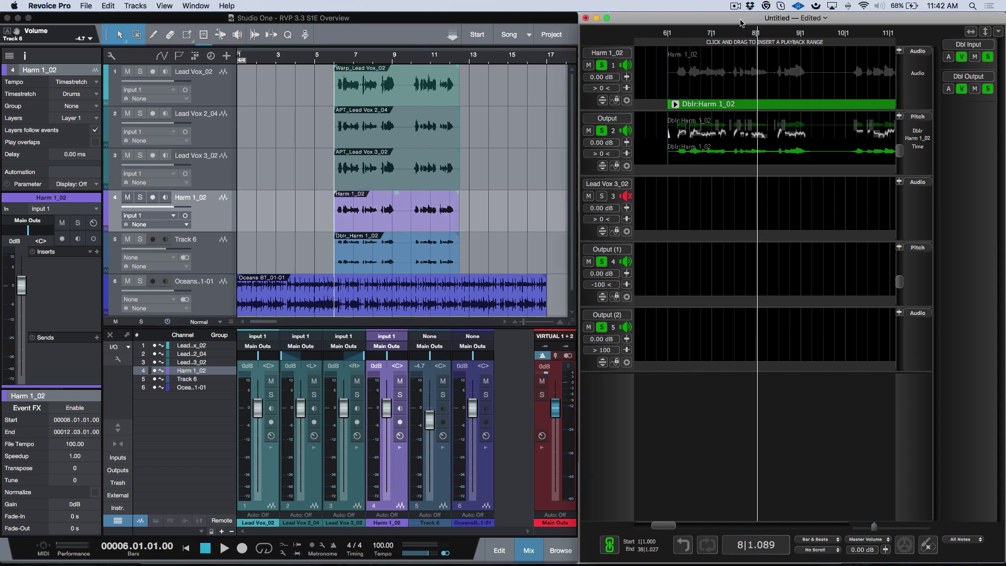
{"action": "left_click", "coordinate": [108, 7]}
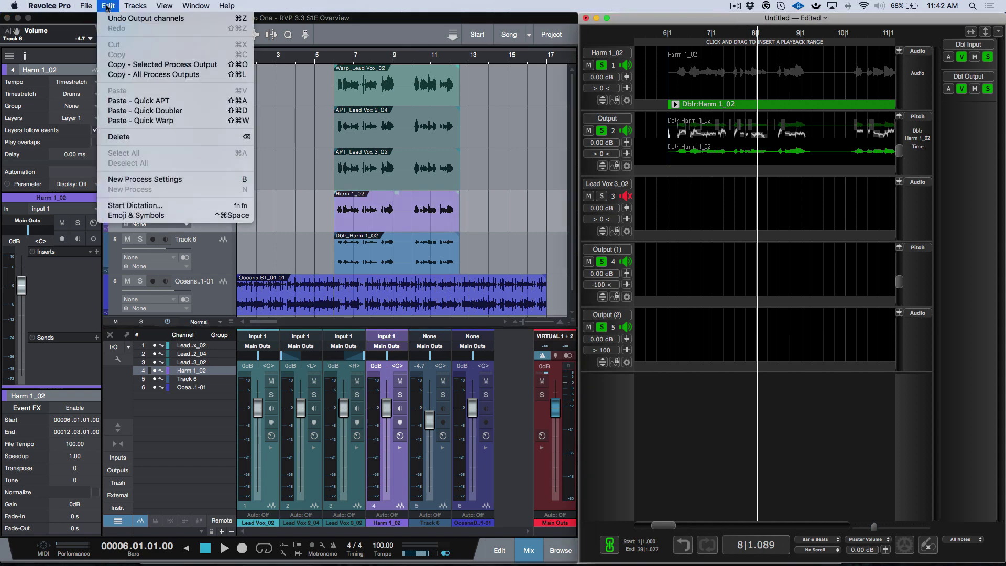
{"action": "left_click", "coordinate": [138, 120]}
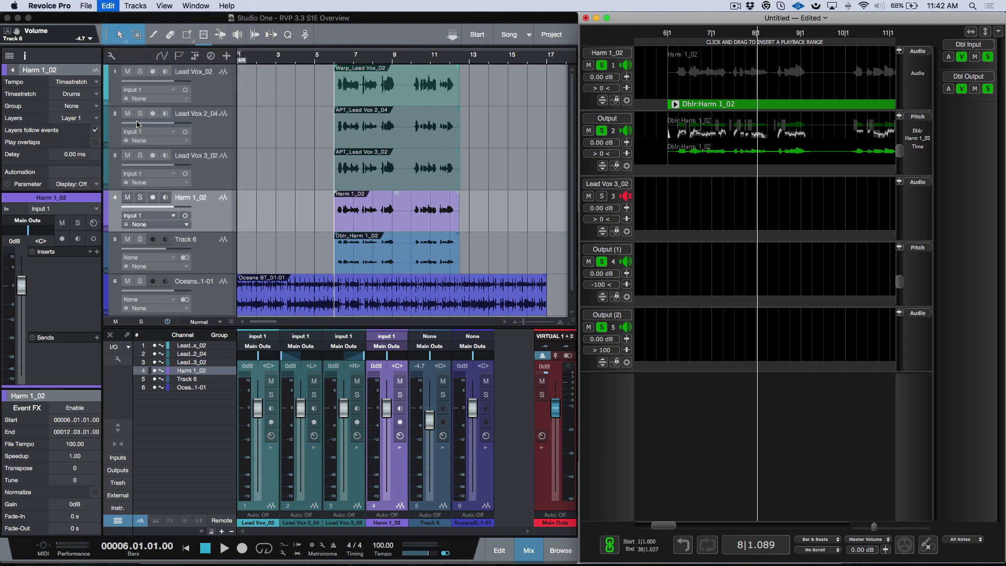